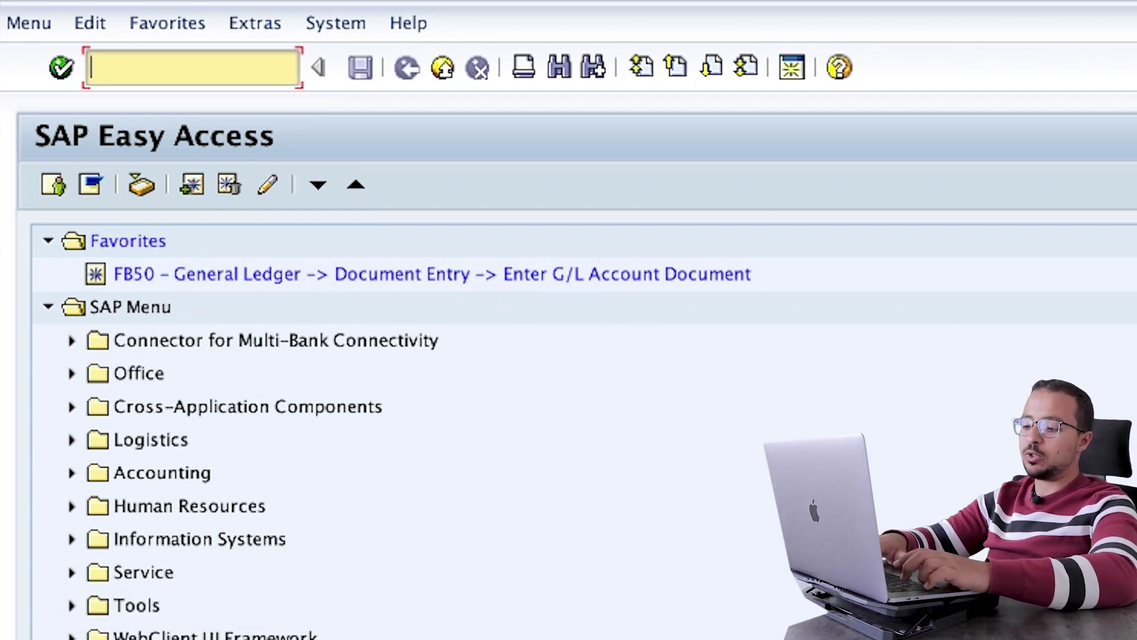
Step: Run transaction OVA8 to reach the Automatic Credit Control overview
text(OVA8)
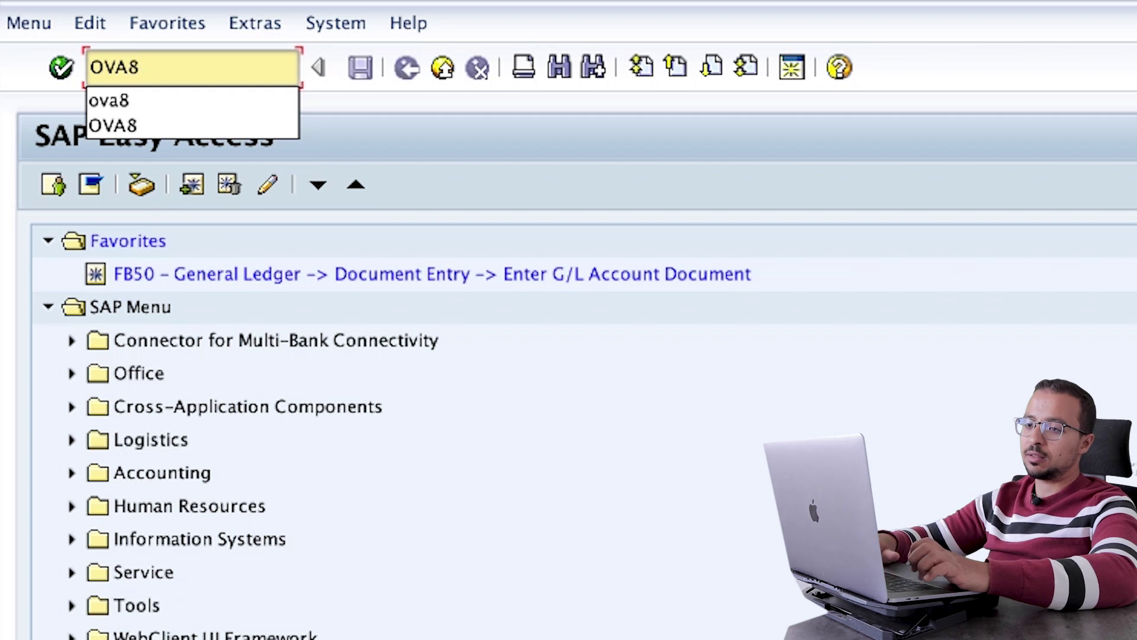
key(Return)
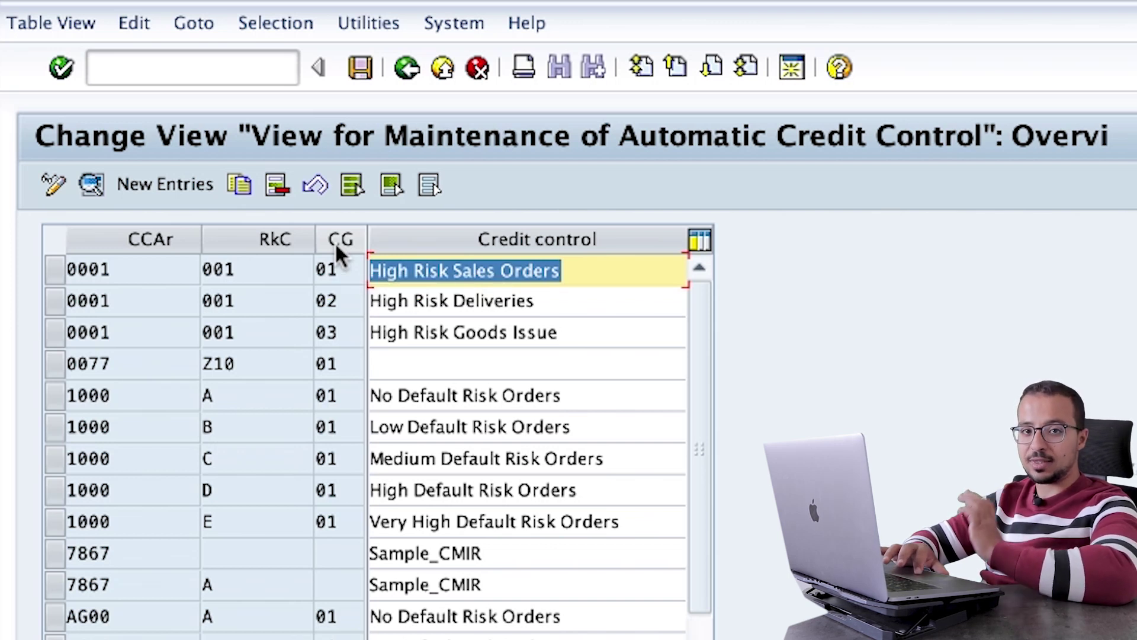
Step: Look up the available document credit groups and close the list without choosing one
click(330, 264)
click(352, 268)
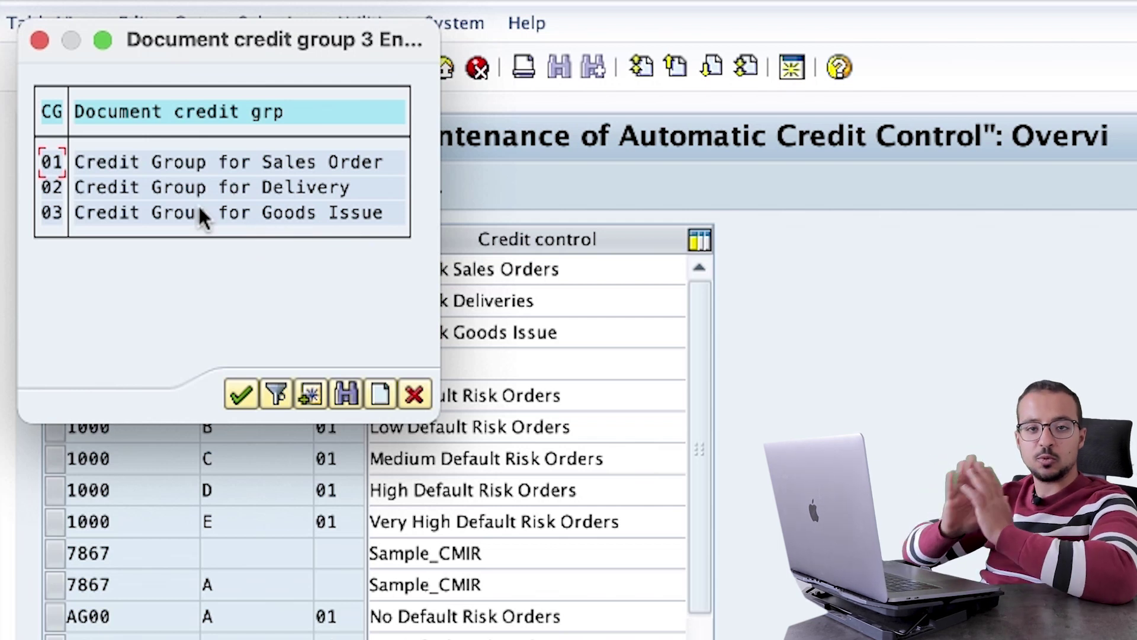
click(414, 394)
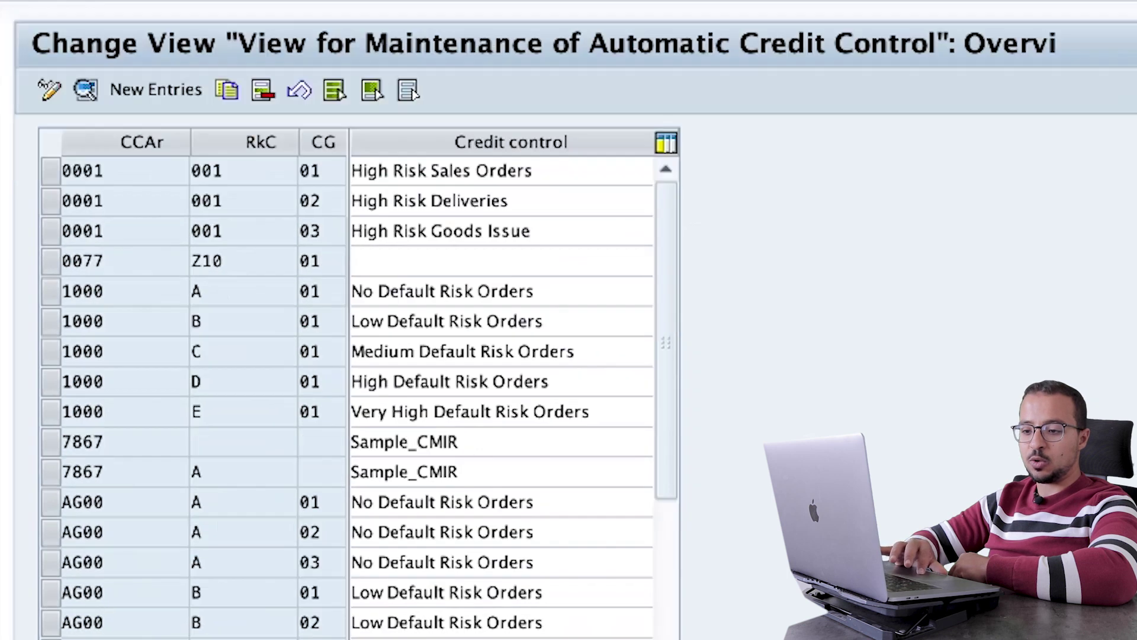
Step: Open the details of credit control entry AG01, risk category C, credit group 01
double_click(57, 410)
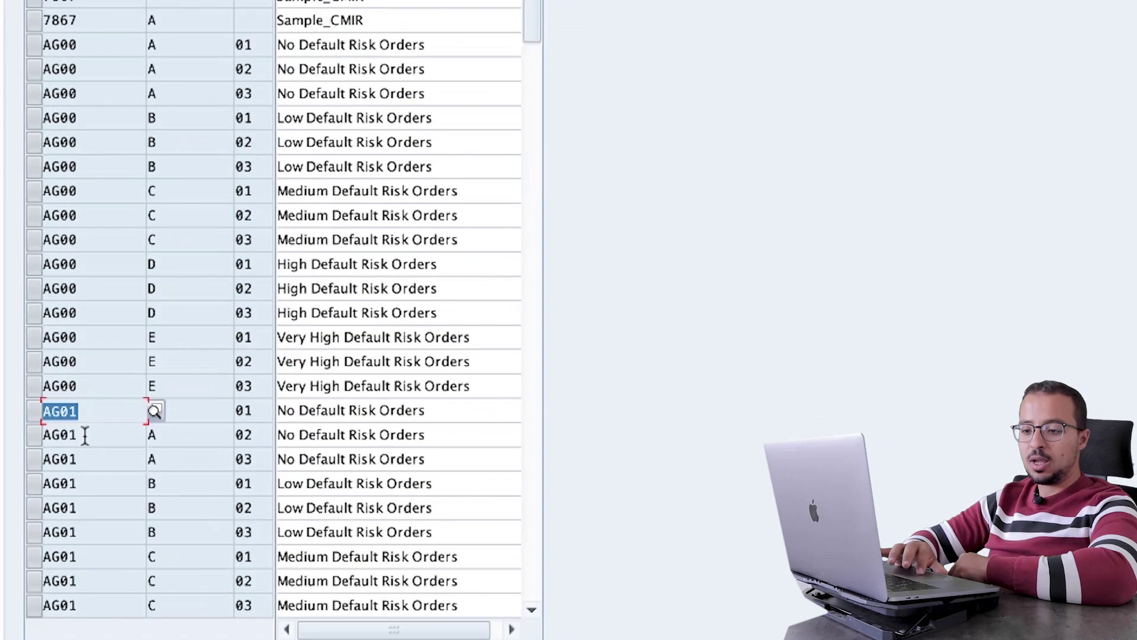
click(185, 560)
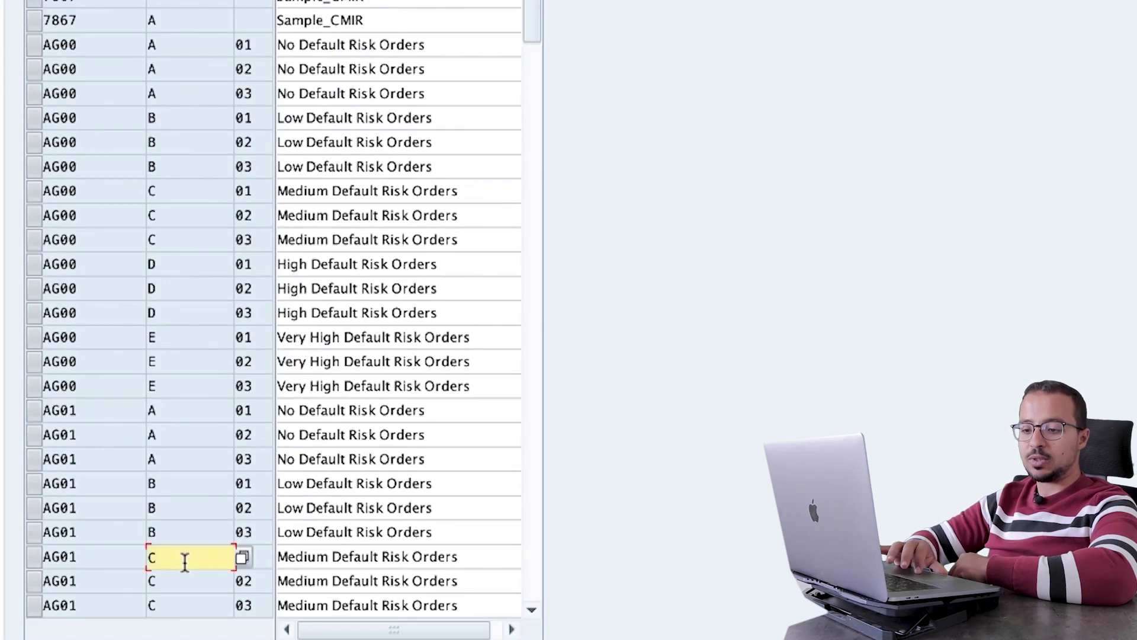
click(31, 556)
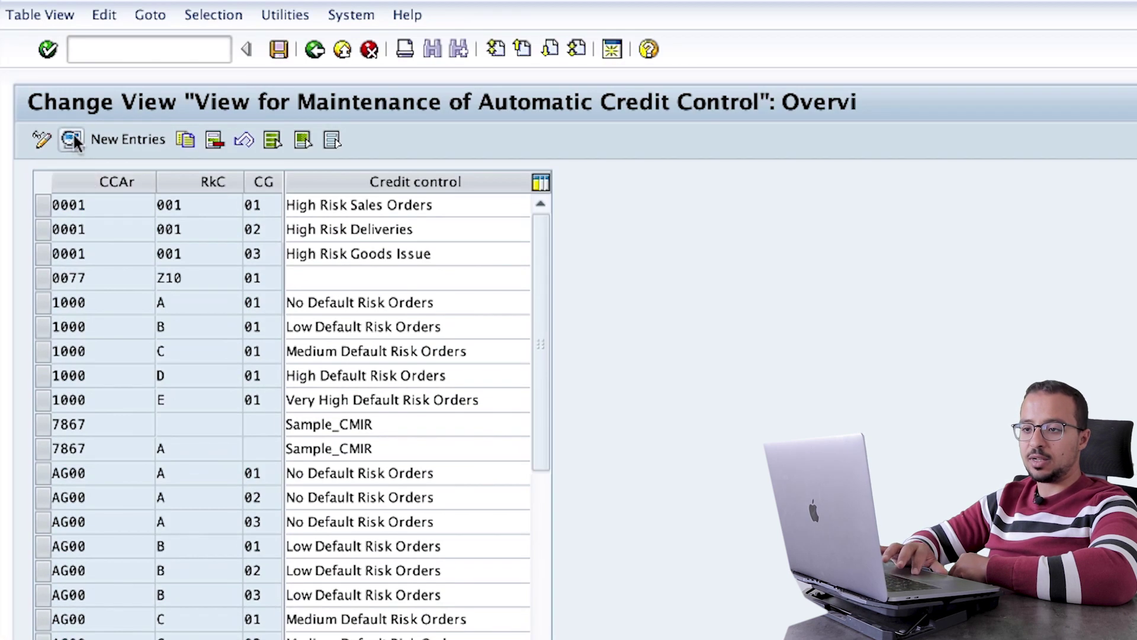
key(F2)
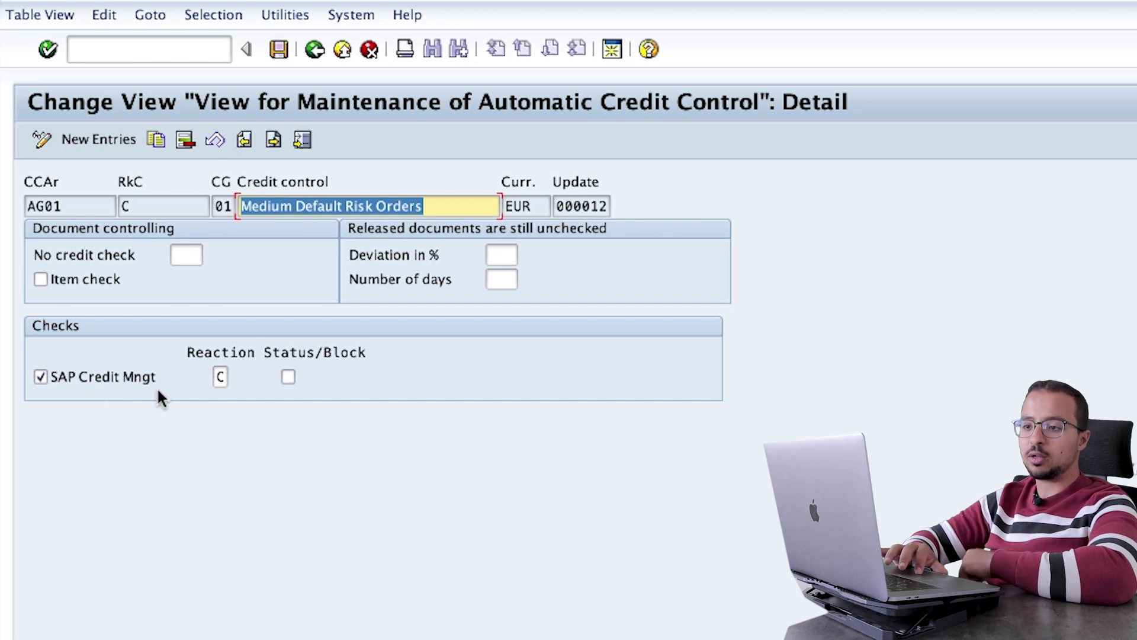
Step: Show the value help listing the five credit check reactions for the Reaction field
click(220, 378)
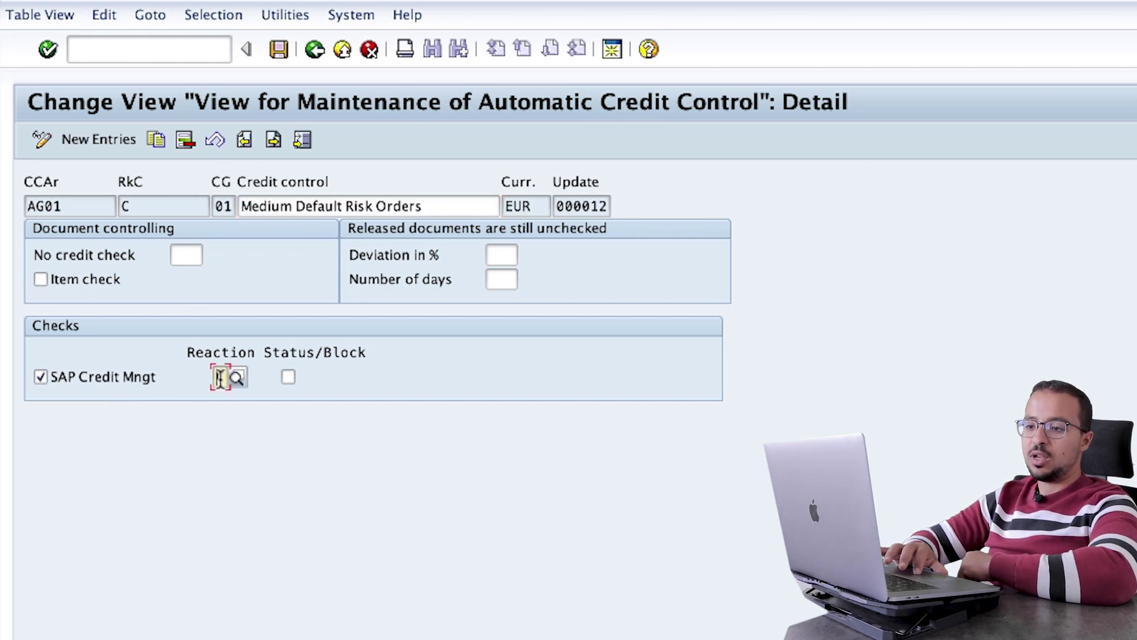
click(235, 377)
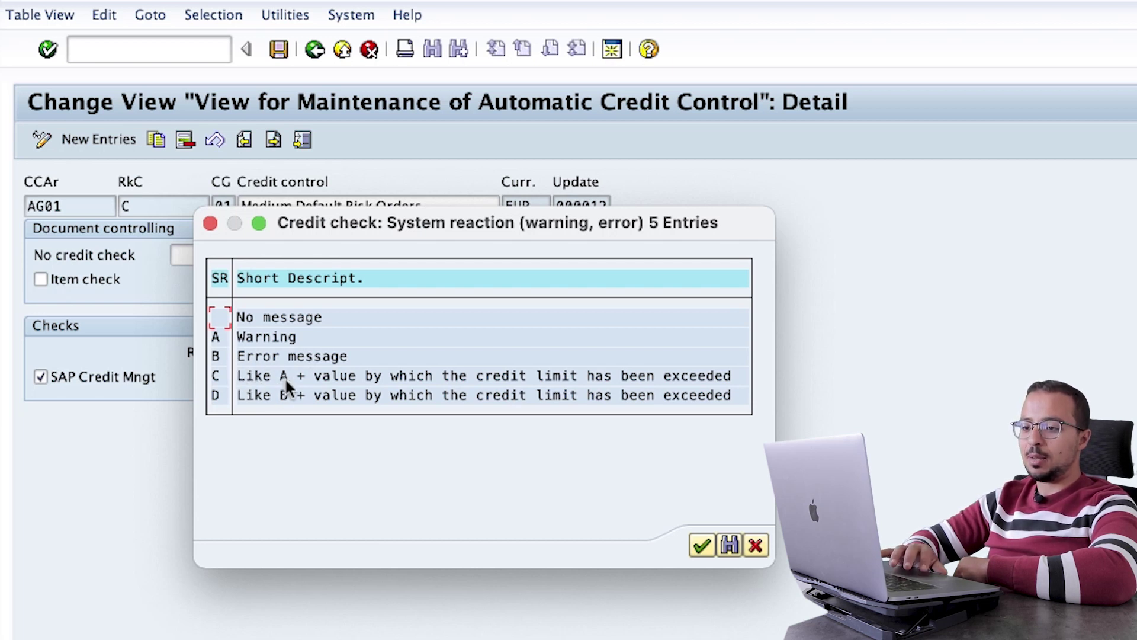
Step: Choose reaction C (warning with exceeded amount) and tick the Status/Block checkbox
click(419, 380)
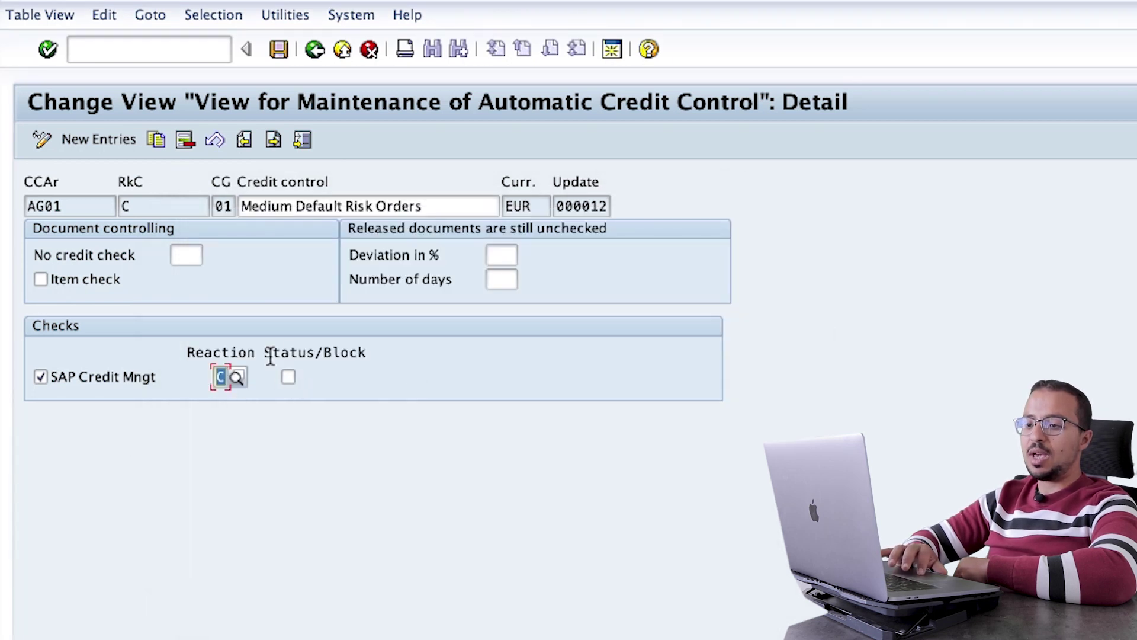
click(288, 378)
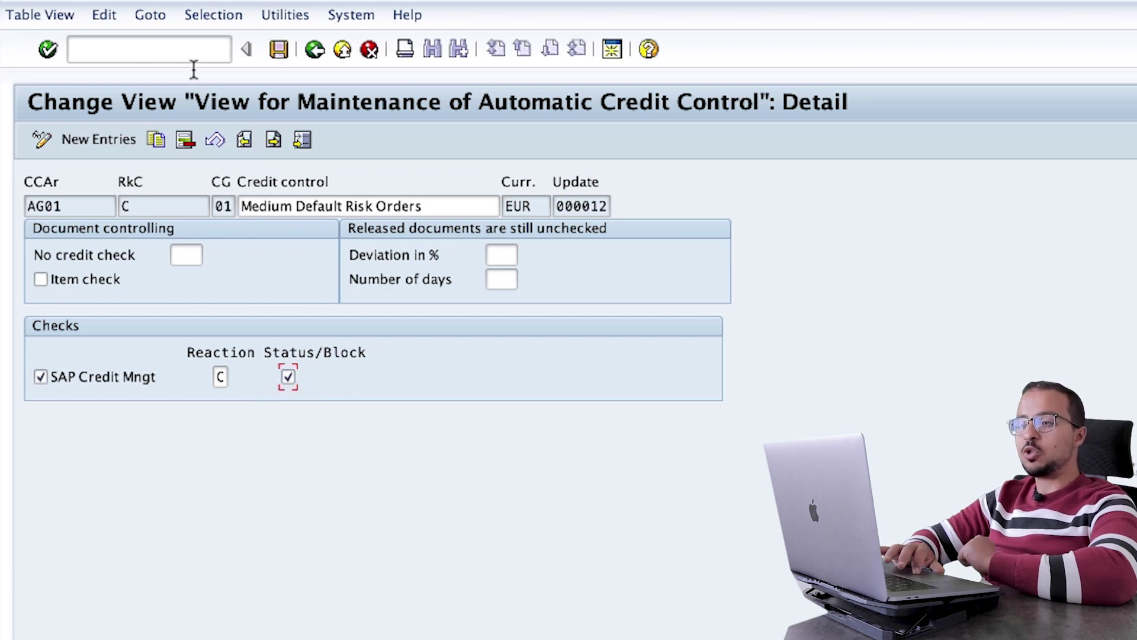
click(182, 48)
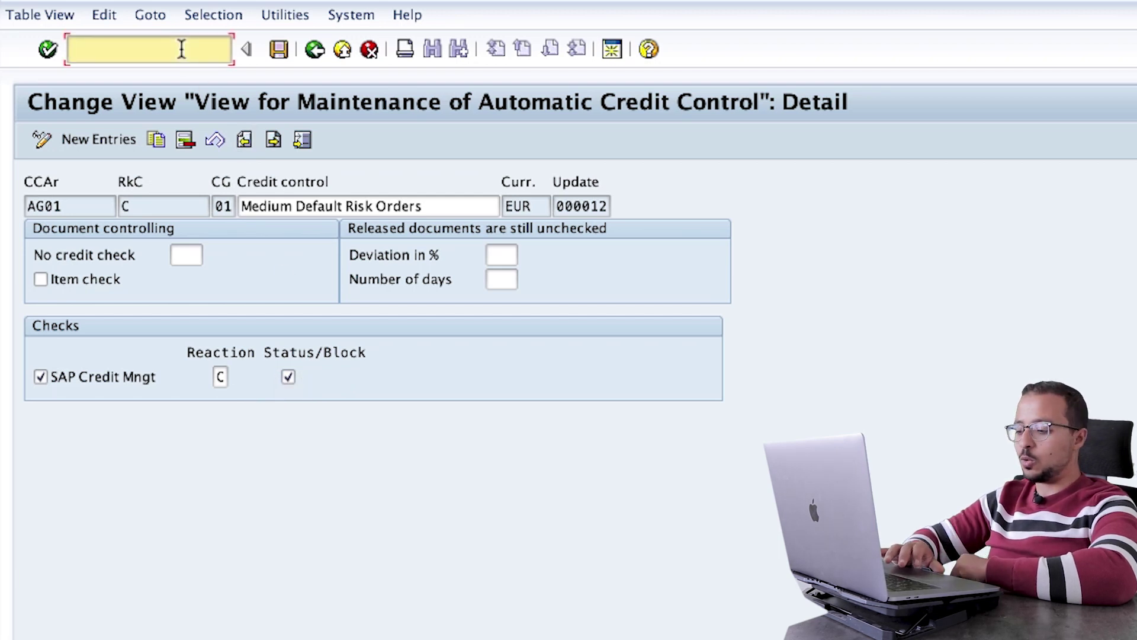
Step: In /obp, search partners starting with AG and open AGCM03
text(/)
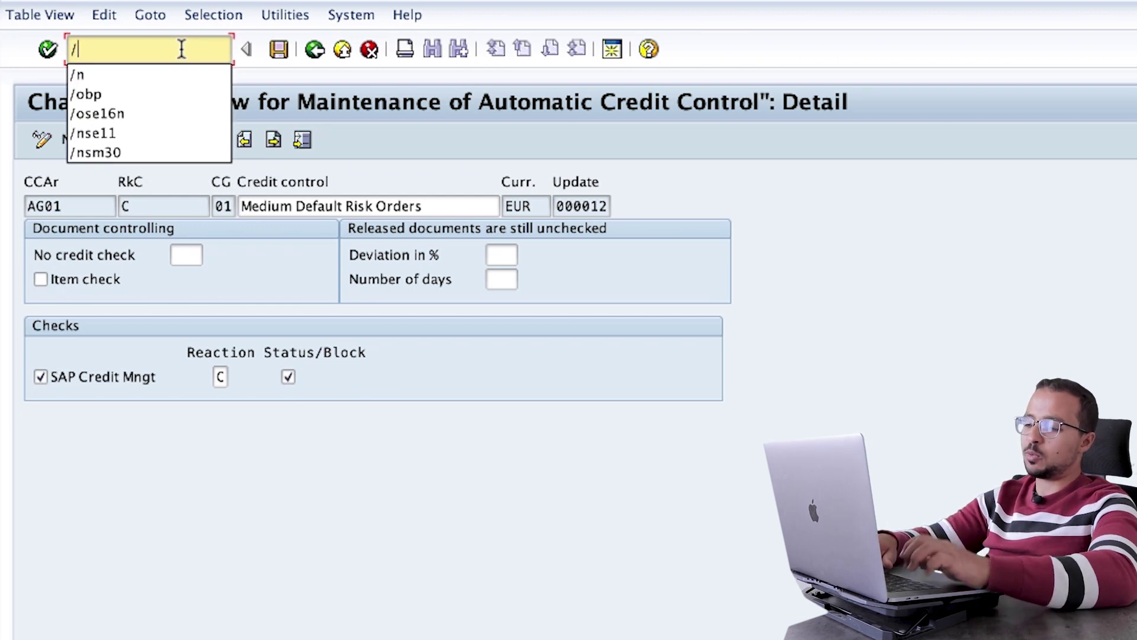
text(obp)
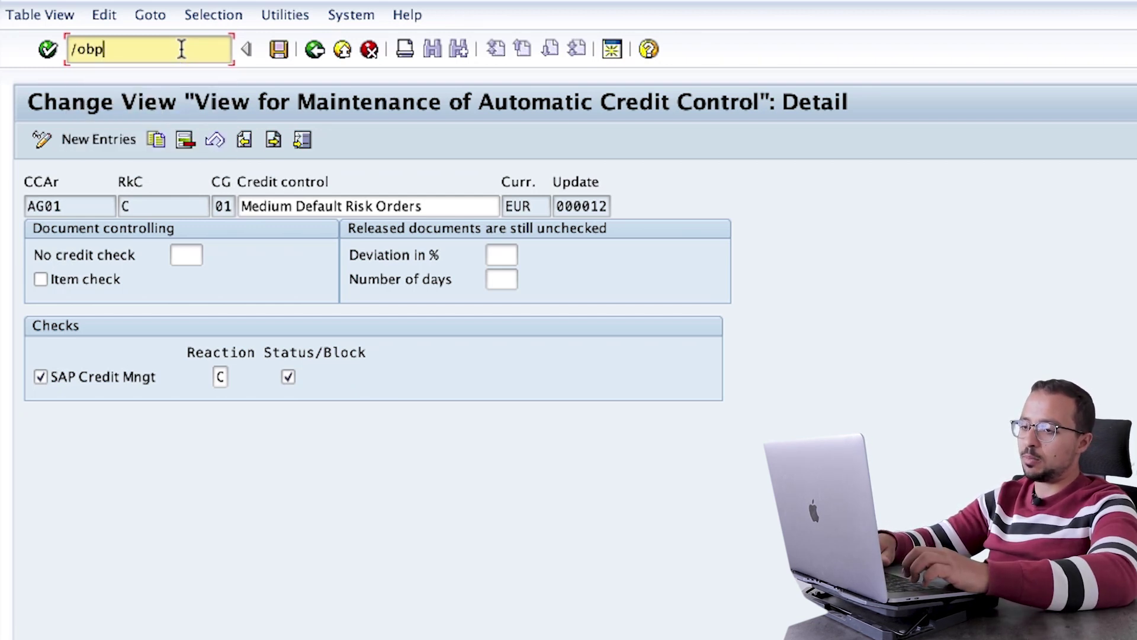
key(Return)
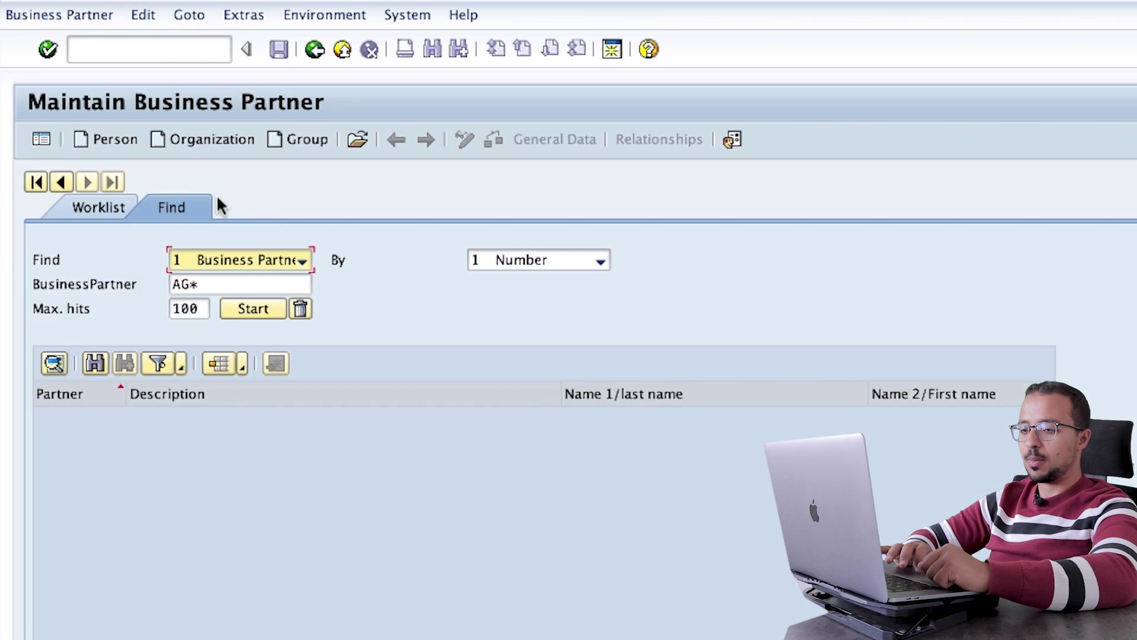
click(250, 309)
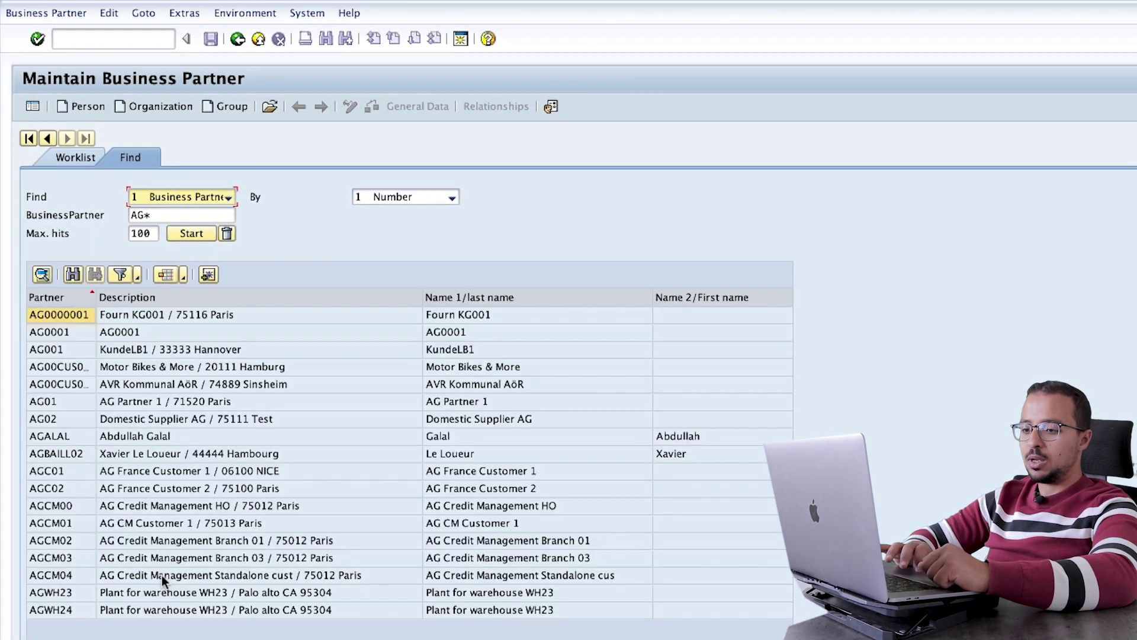
double_click(84, 557)
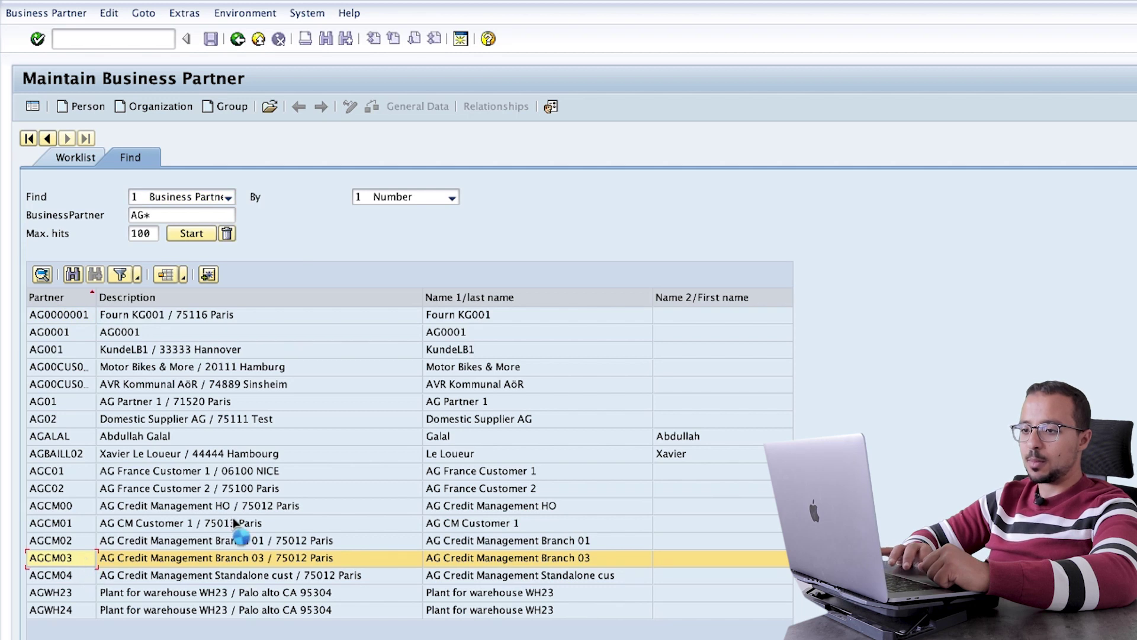
Step: Display AGCM03 in role UKM000 and view its Credit Profile with risk class C
click(263, 155)
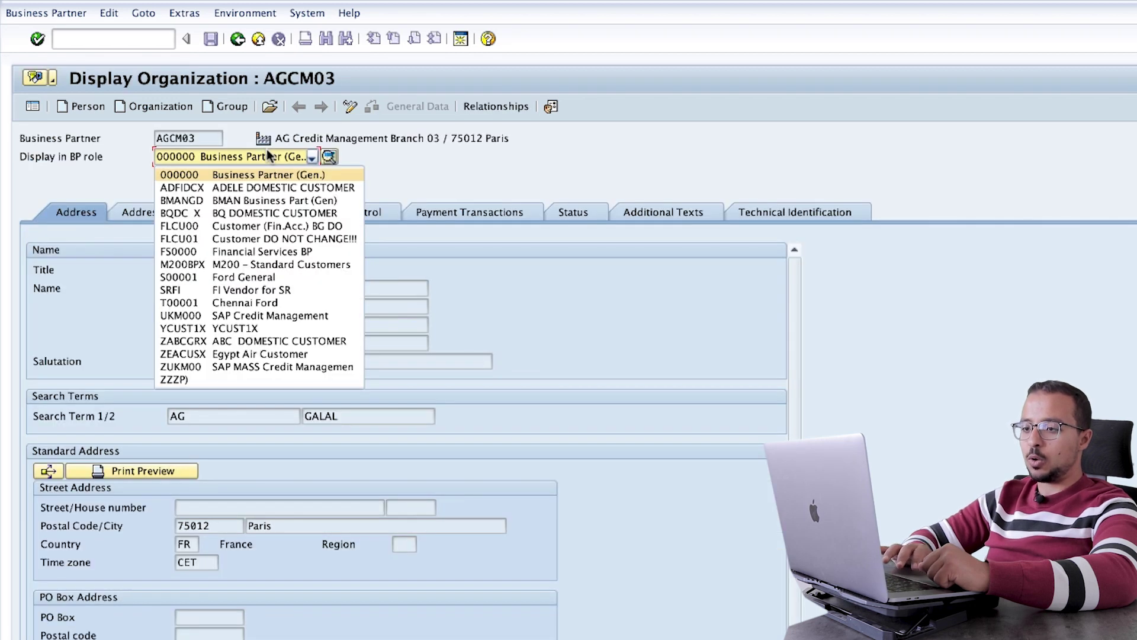
click(255, 315)
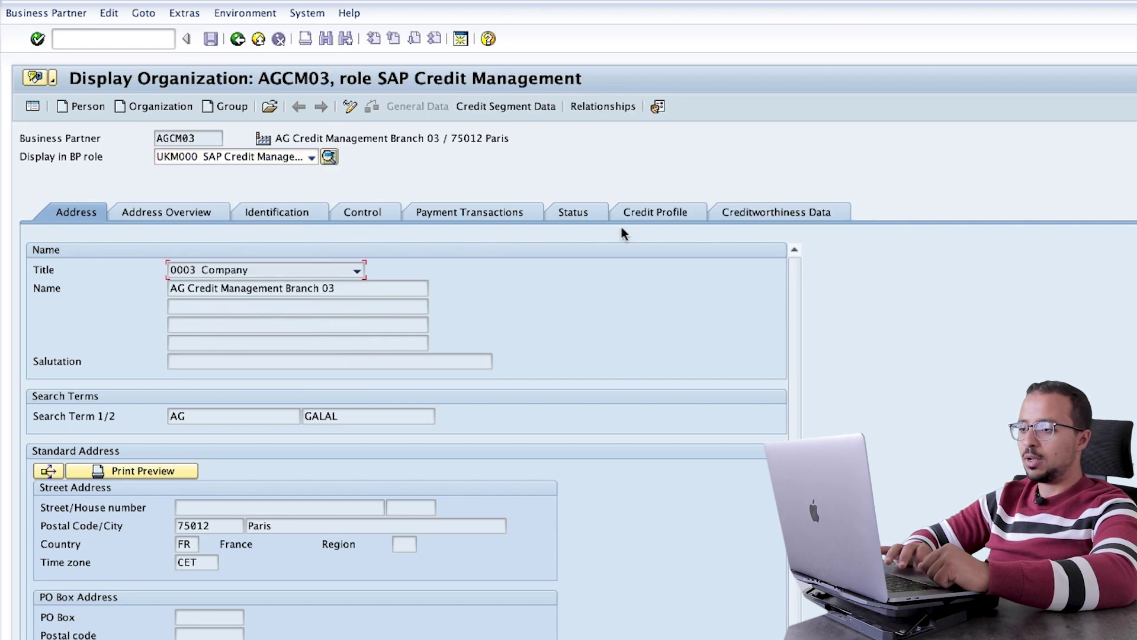
click(658, 212)
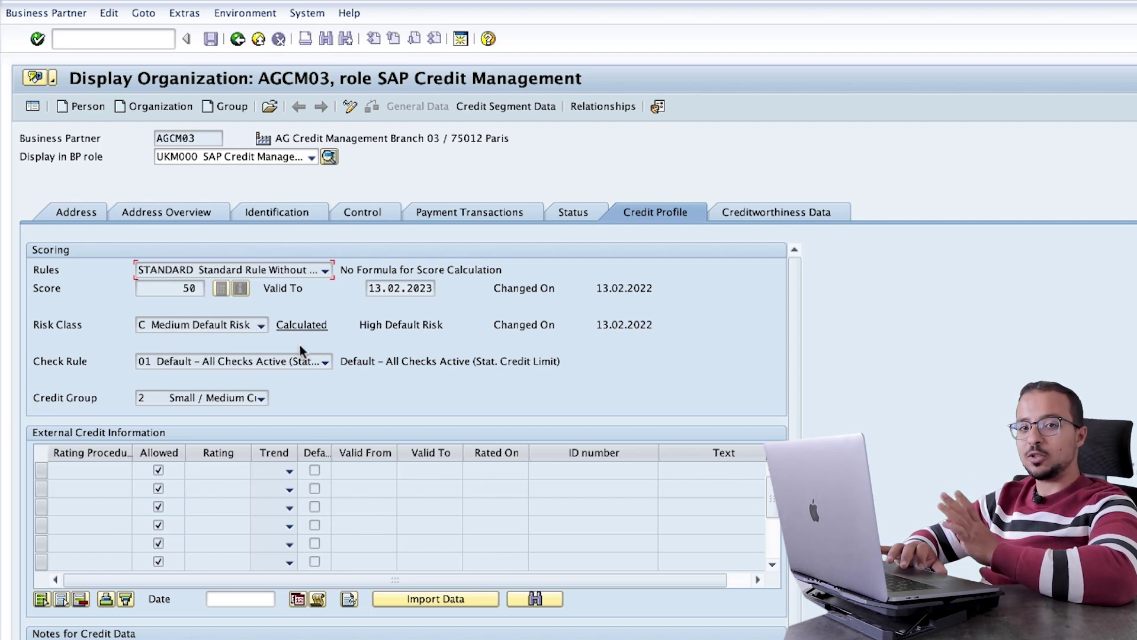
click(126, 40)
Step: Start a sales order in VA01 with sold-to party AGCM03
text(/)
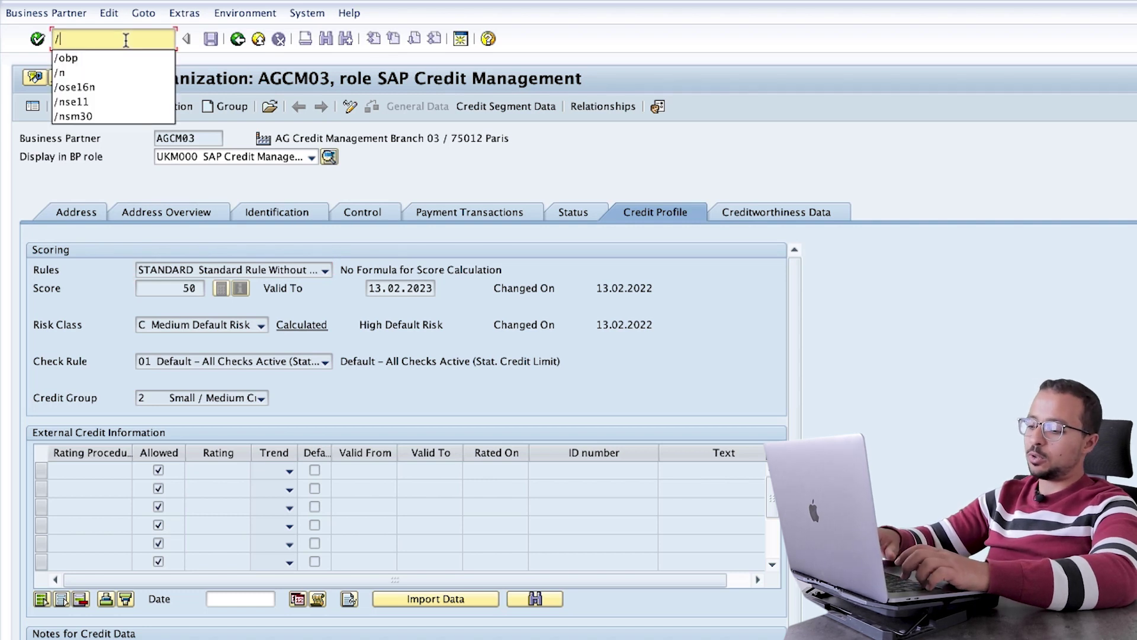
text(ova)
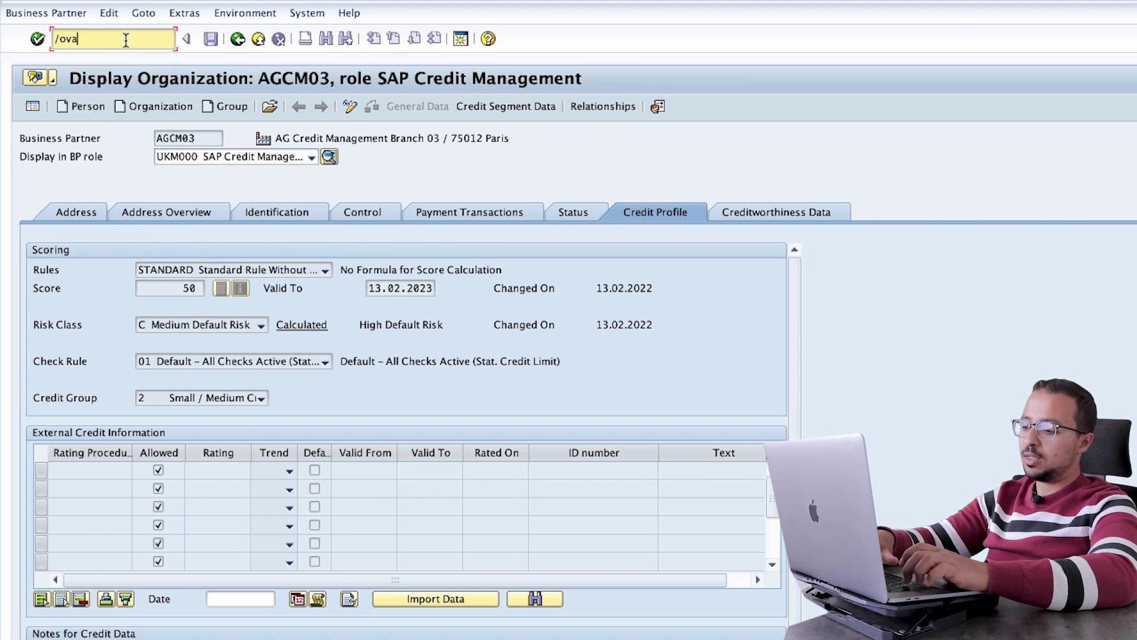
text(01)
key(Return)
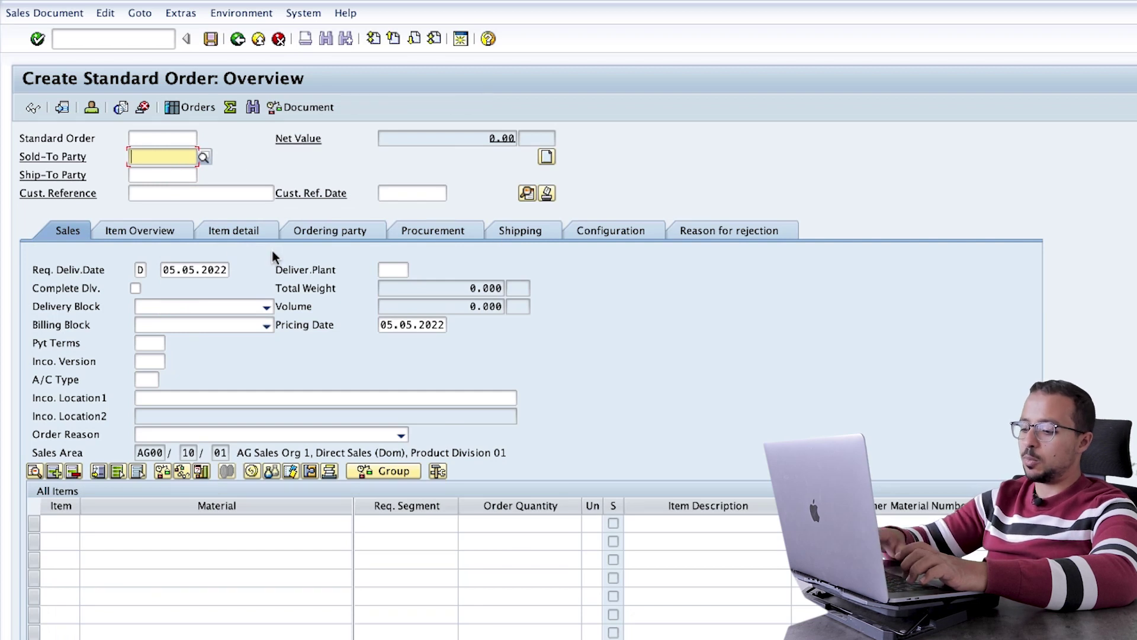
text(agcm03)
key(Return)
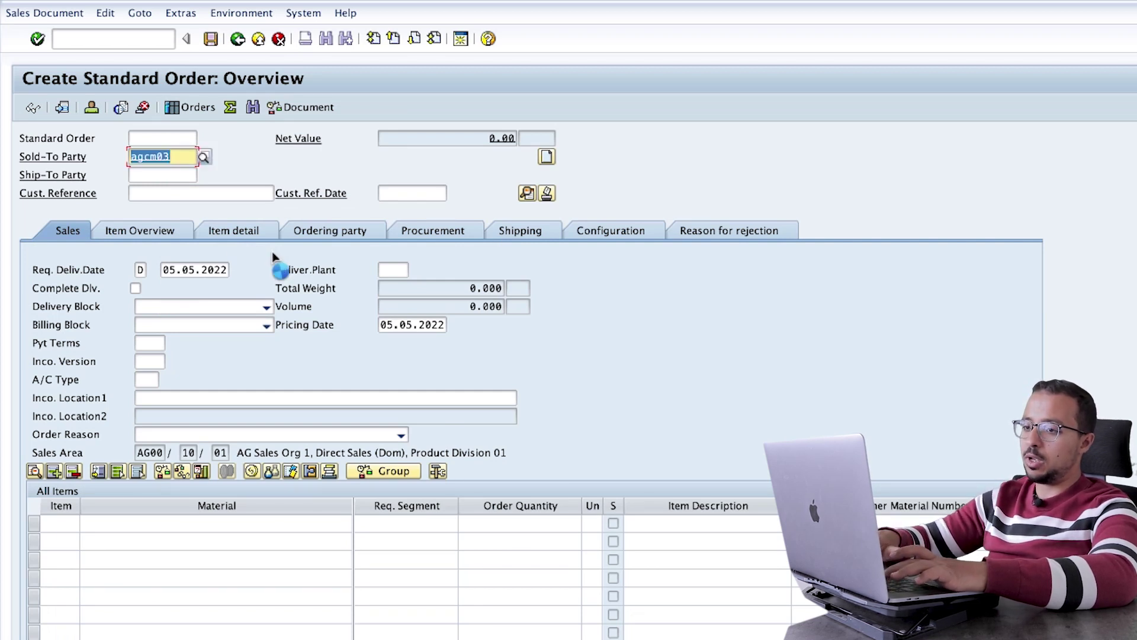
Step: Add 10 PC of material FG01 and save, triggering the failed credit check
text(fg0)
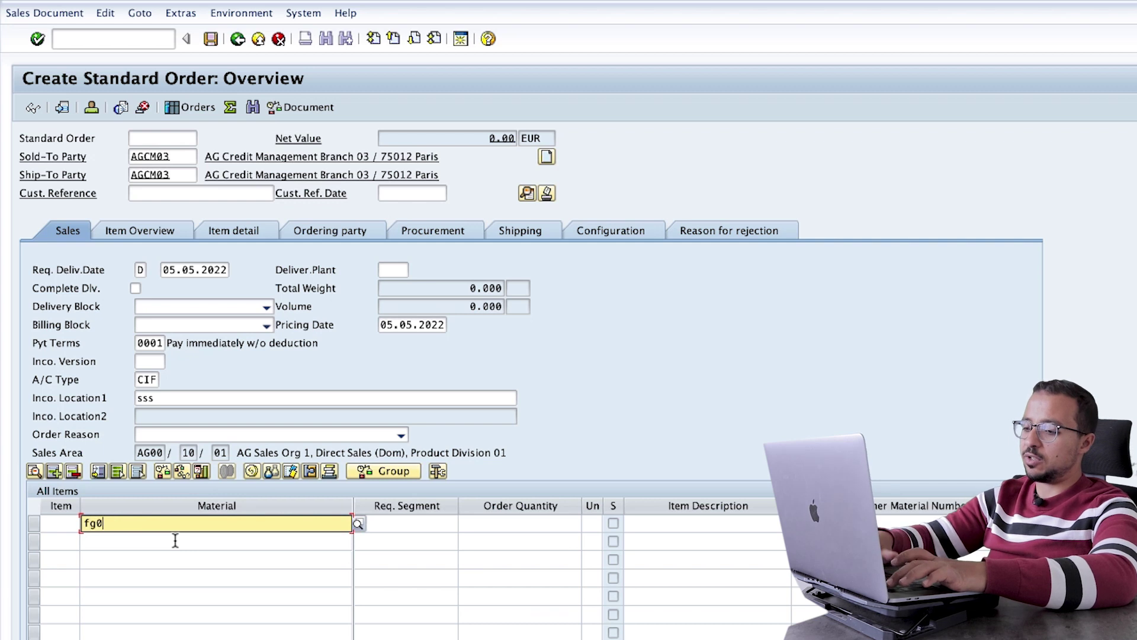
text(1)
key(Return)
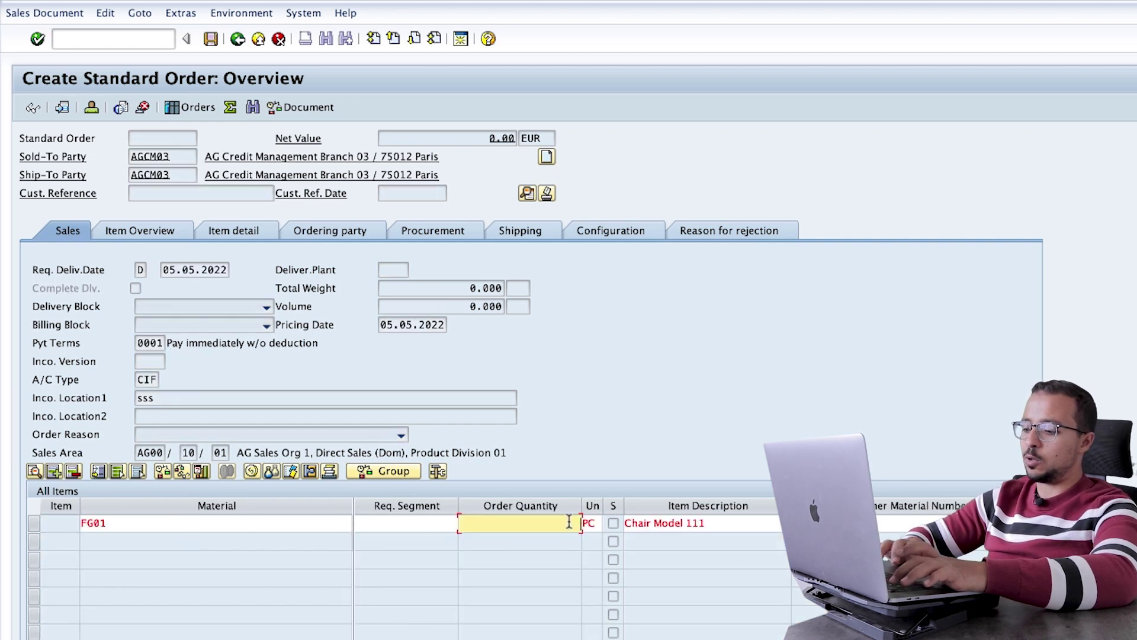
text(10)
key(Return)
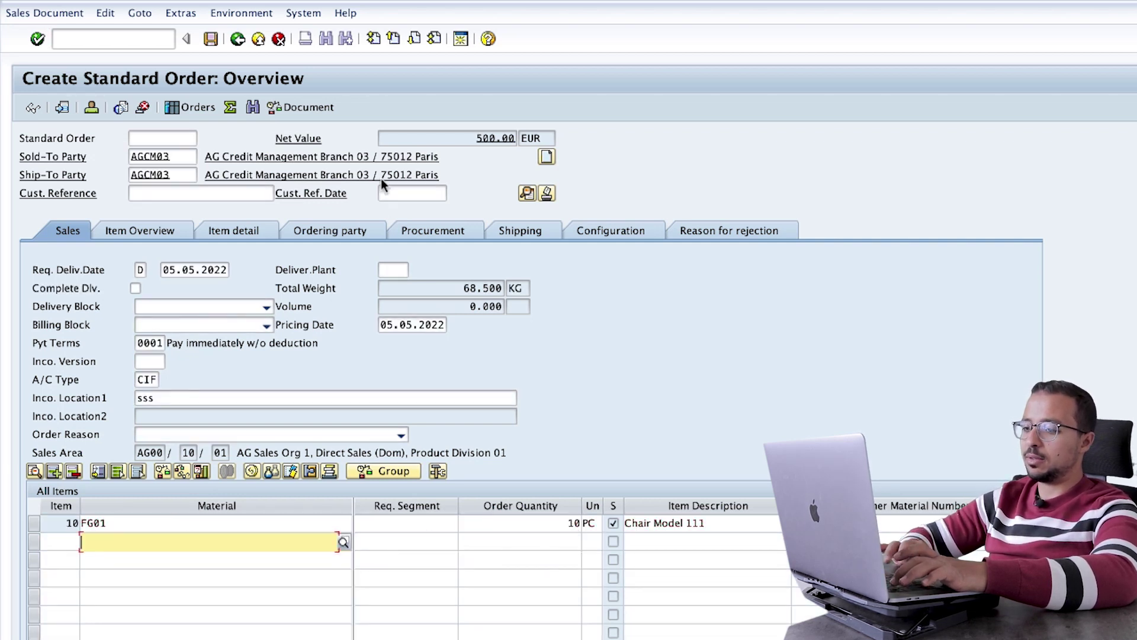
click(210, 39)
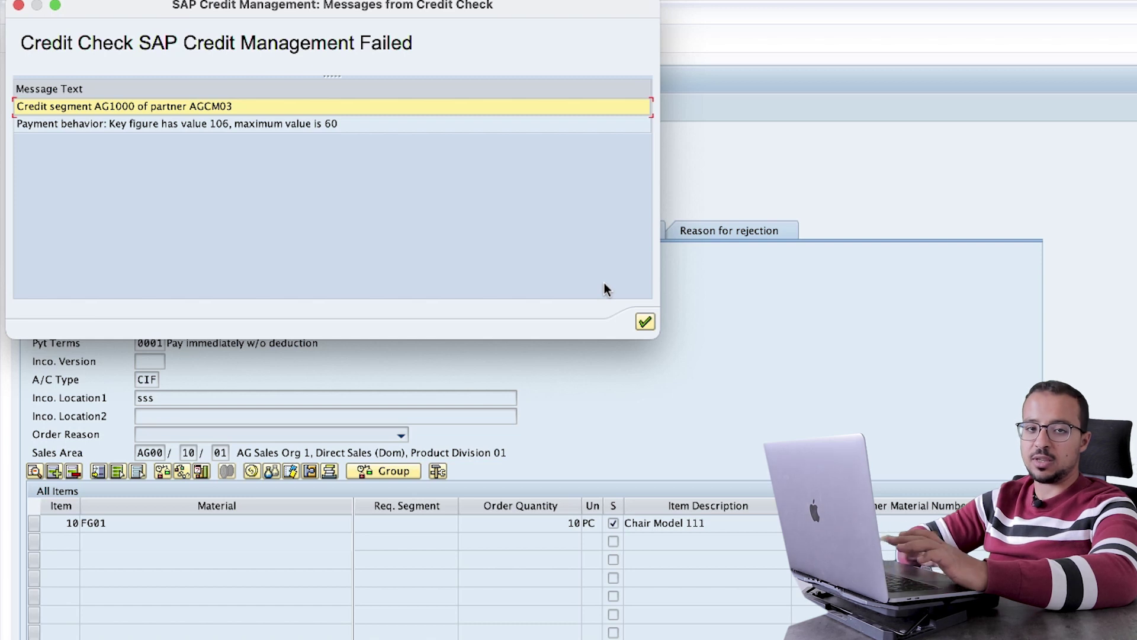
Step: Accept the credit check messages so order 4124 is saved, then close the saved message
click(646, 322)
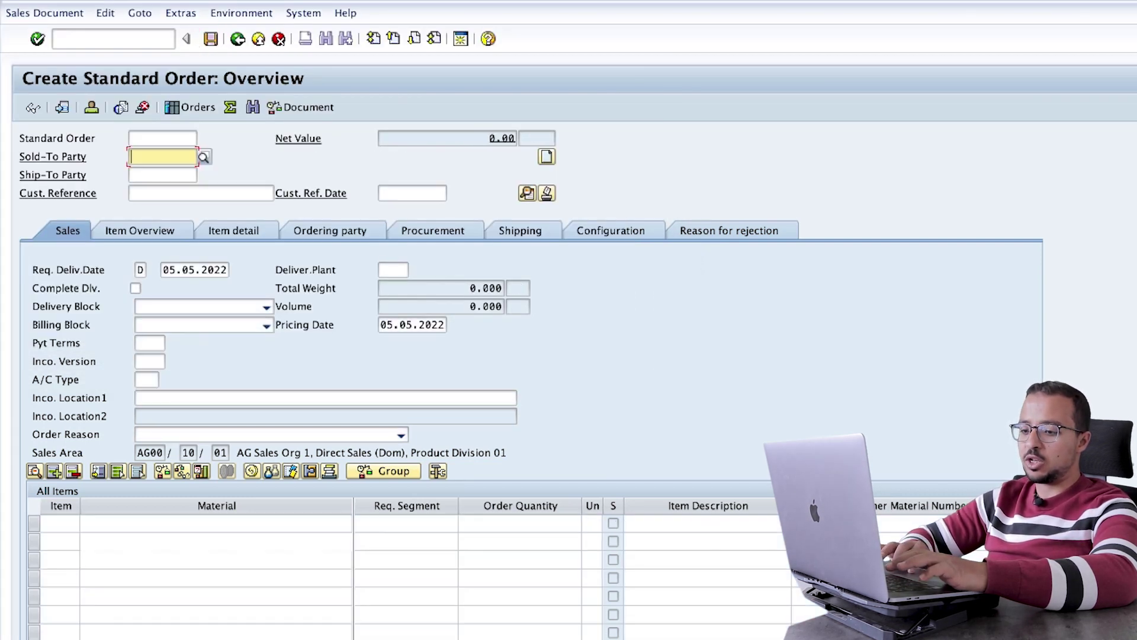
click(269, 637)
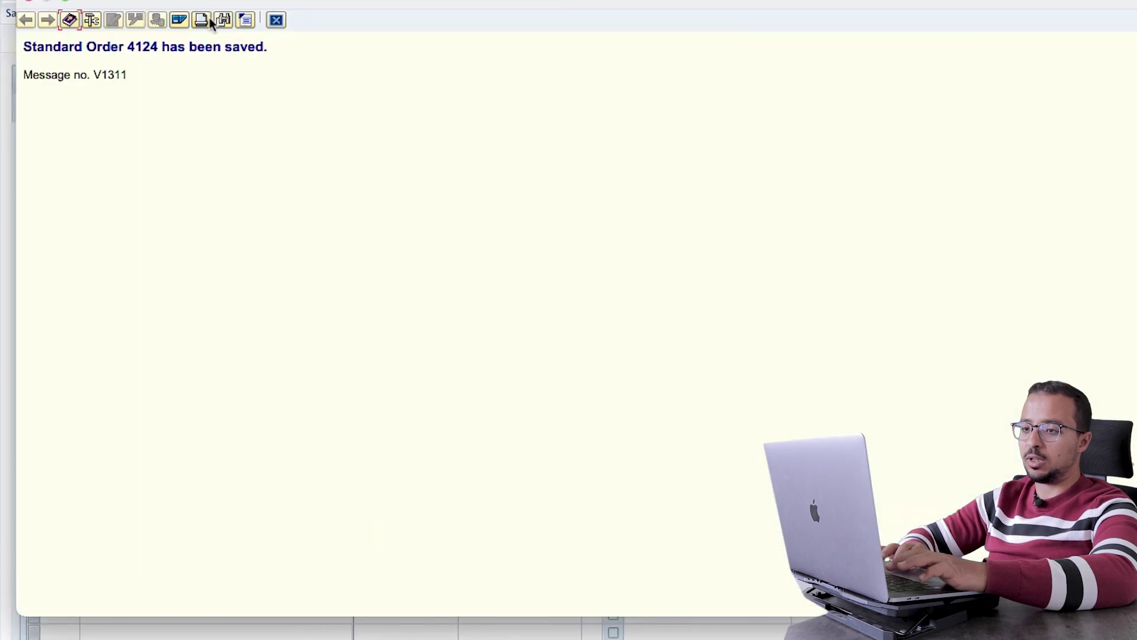
click(277, 24)
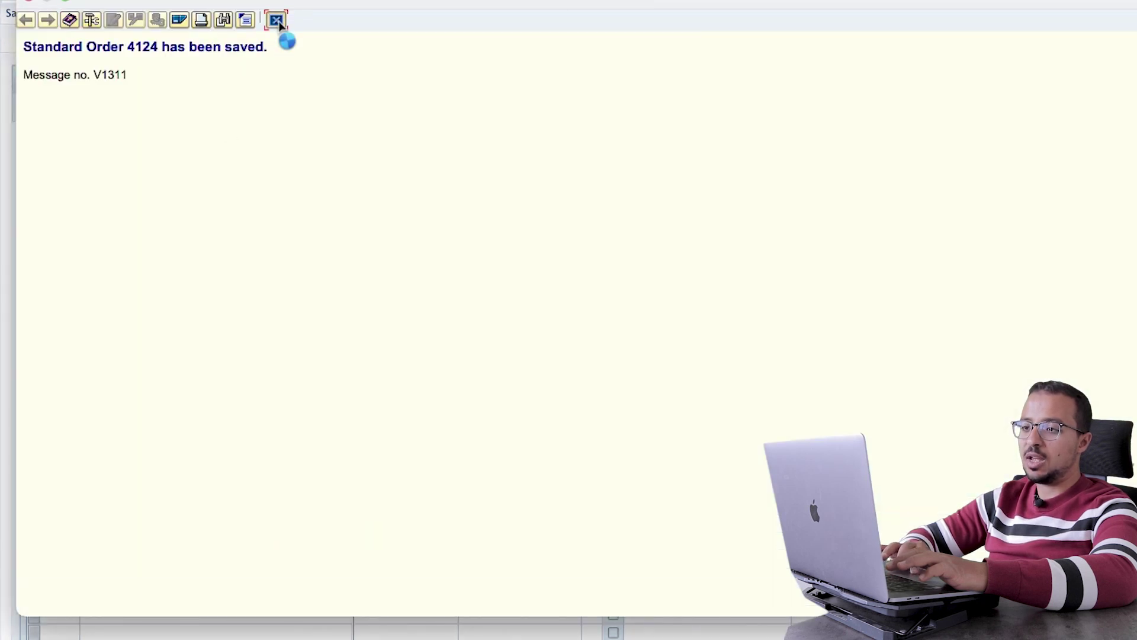
click(45, 12)
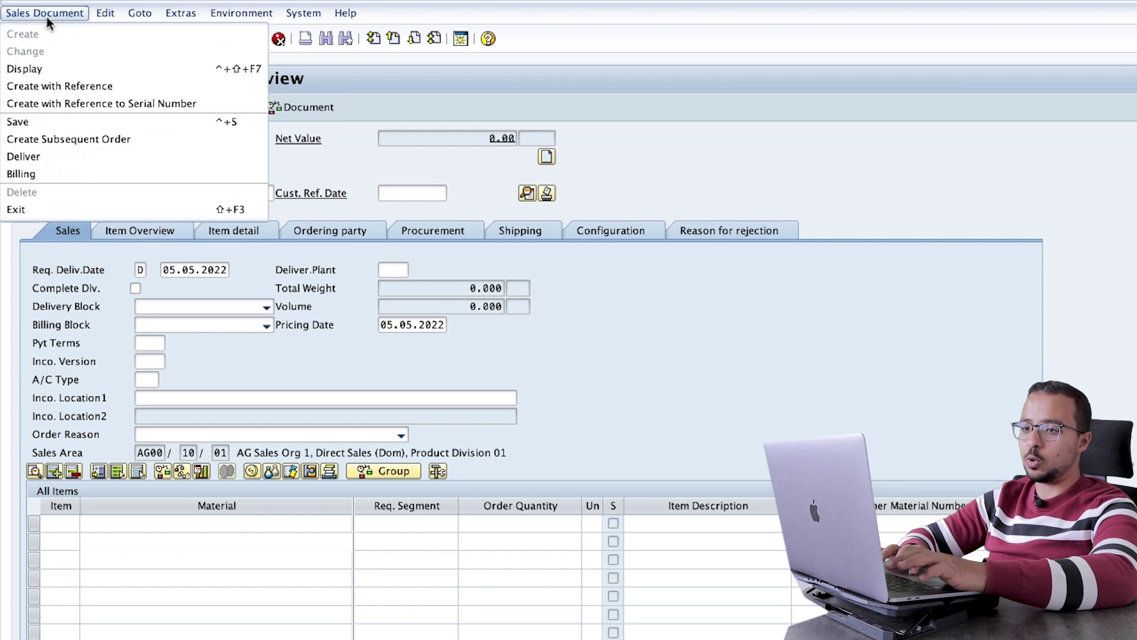
key(Escape)
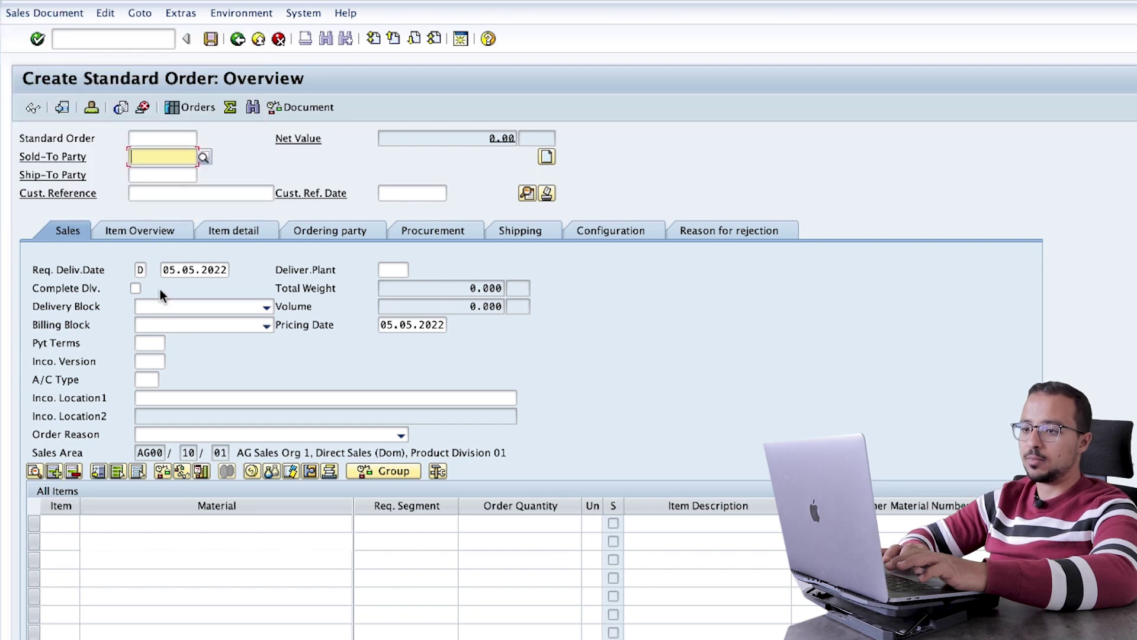
Step: Check order 4124's header Status: credit Not Approved, overall block Blocked
click(541, 195)
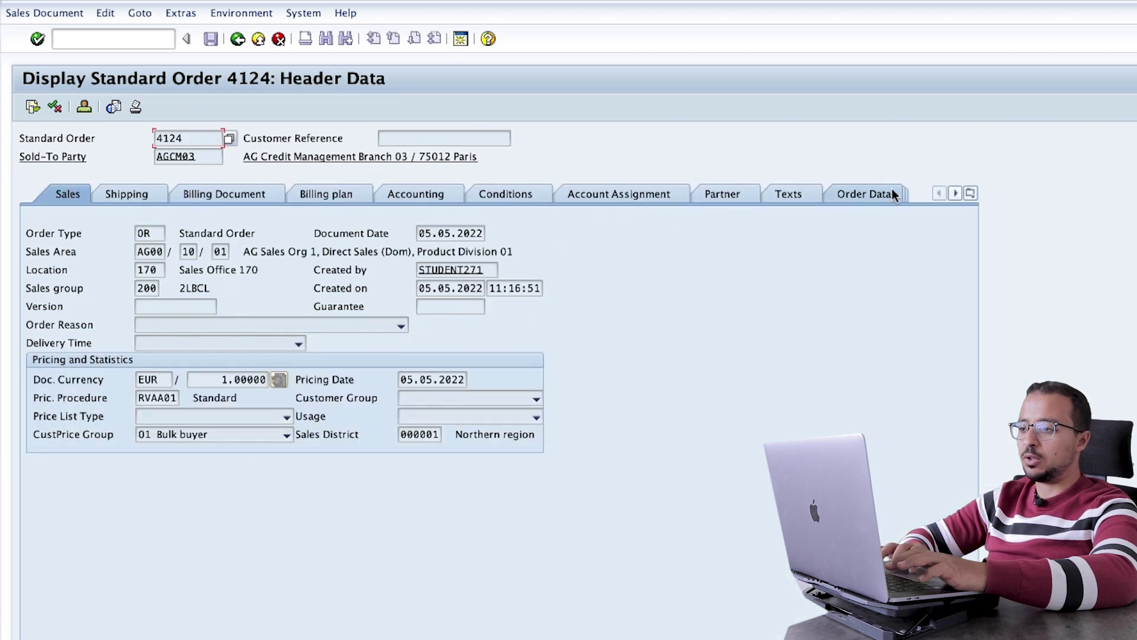
click(970, 194)
click(994, 347)
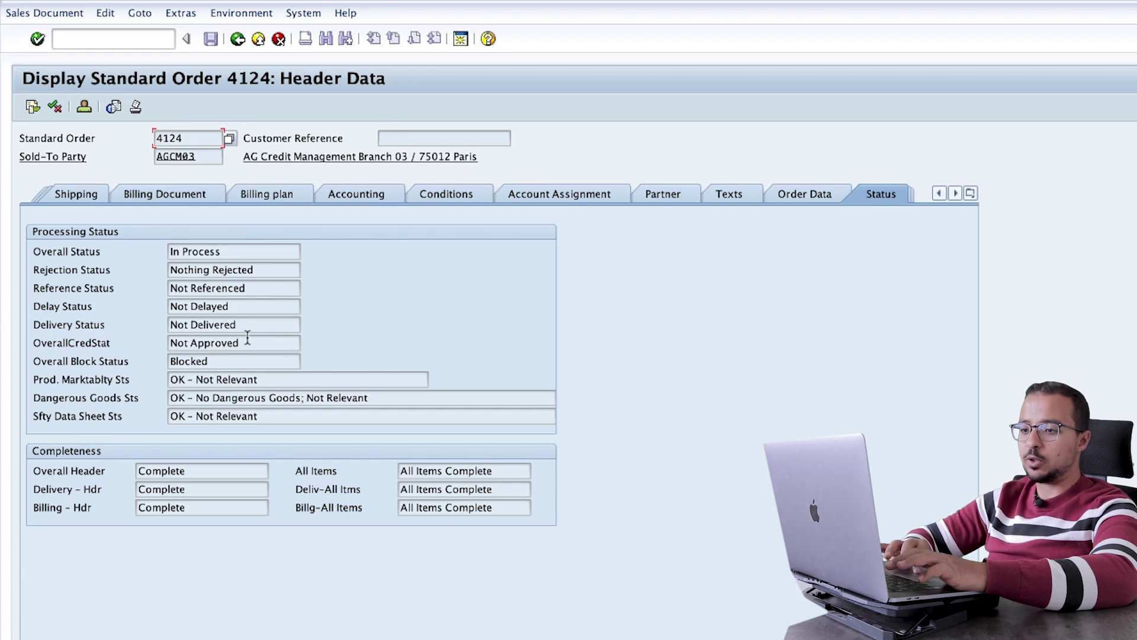
click(220, 342)
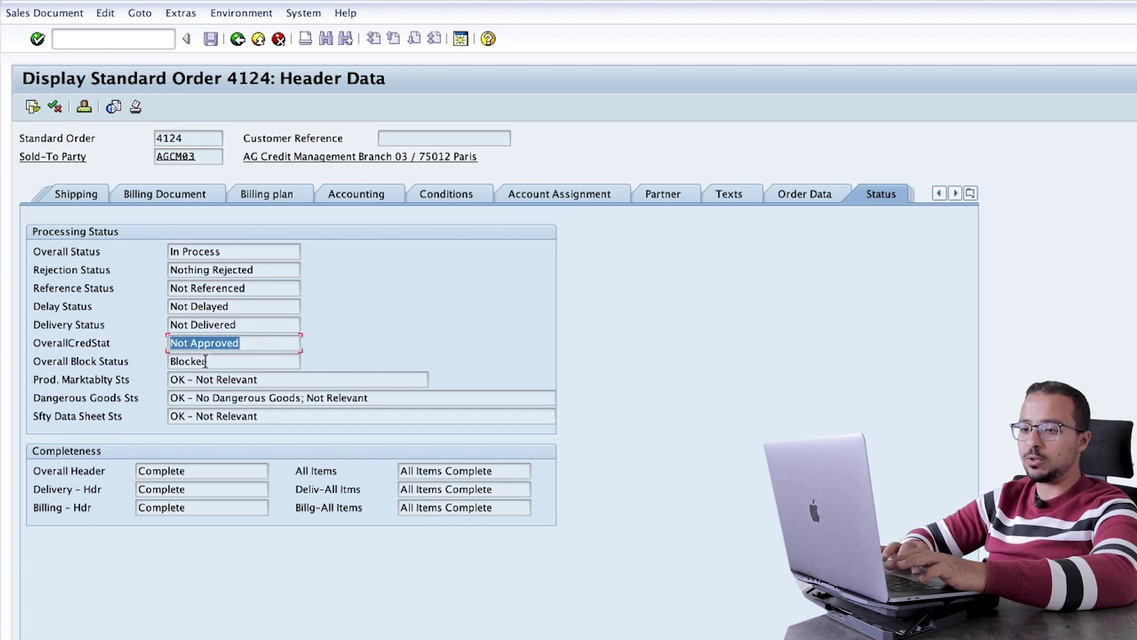
drag(210, 362, 168, 364)
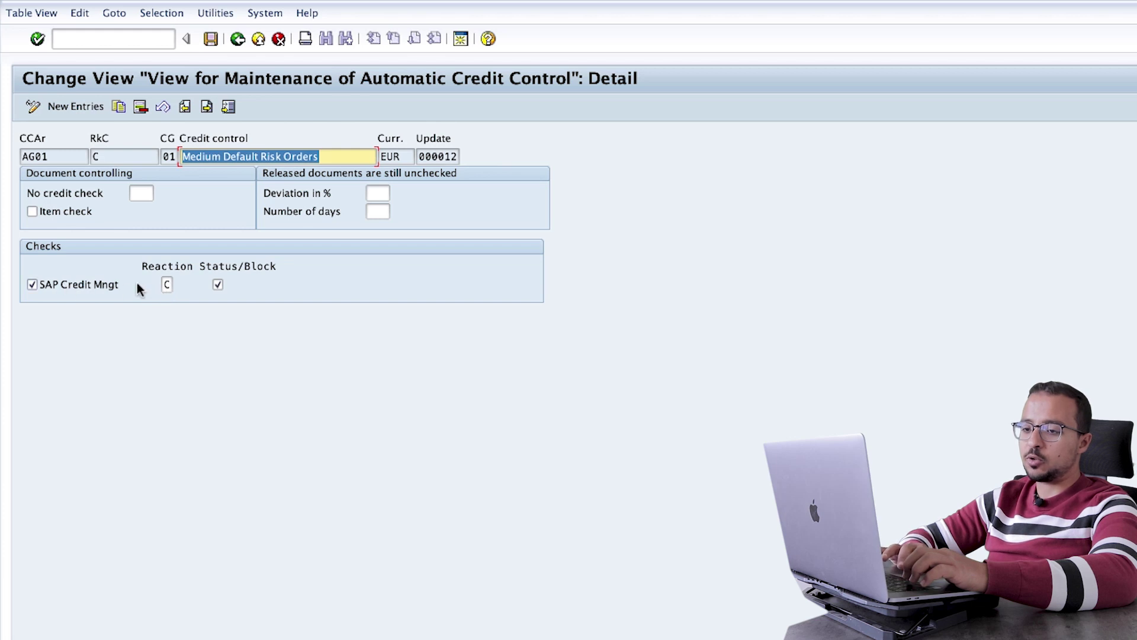
Step: Change the AG01/C/01 credit check reaction to B (error message) and save
click(168, 284)
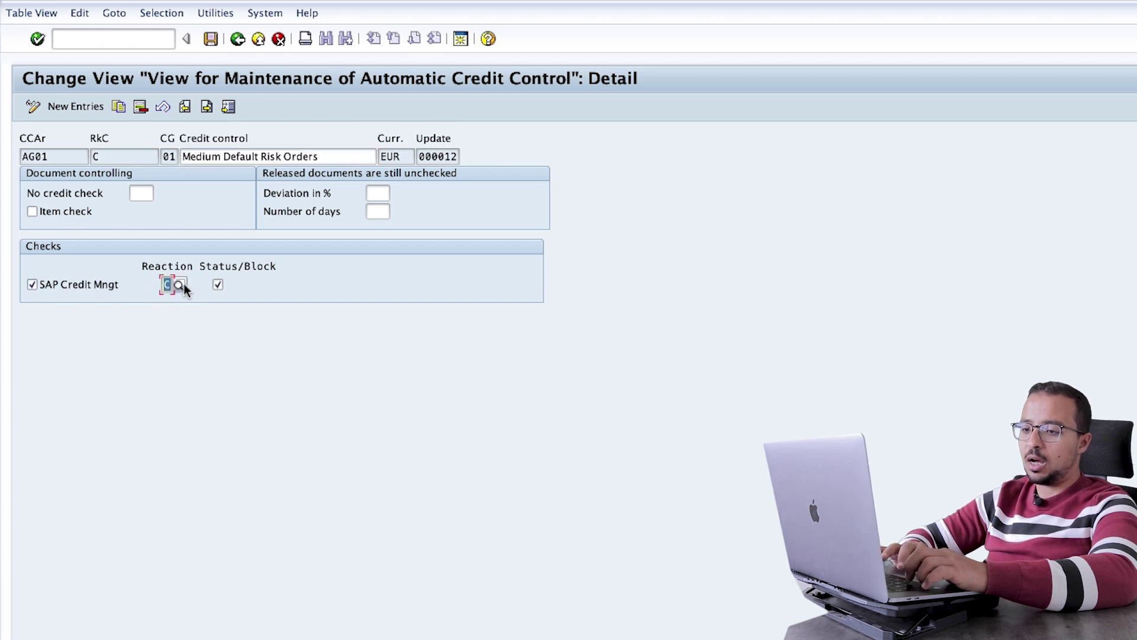
click(183, 284)
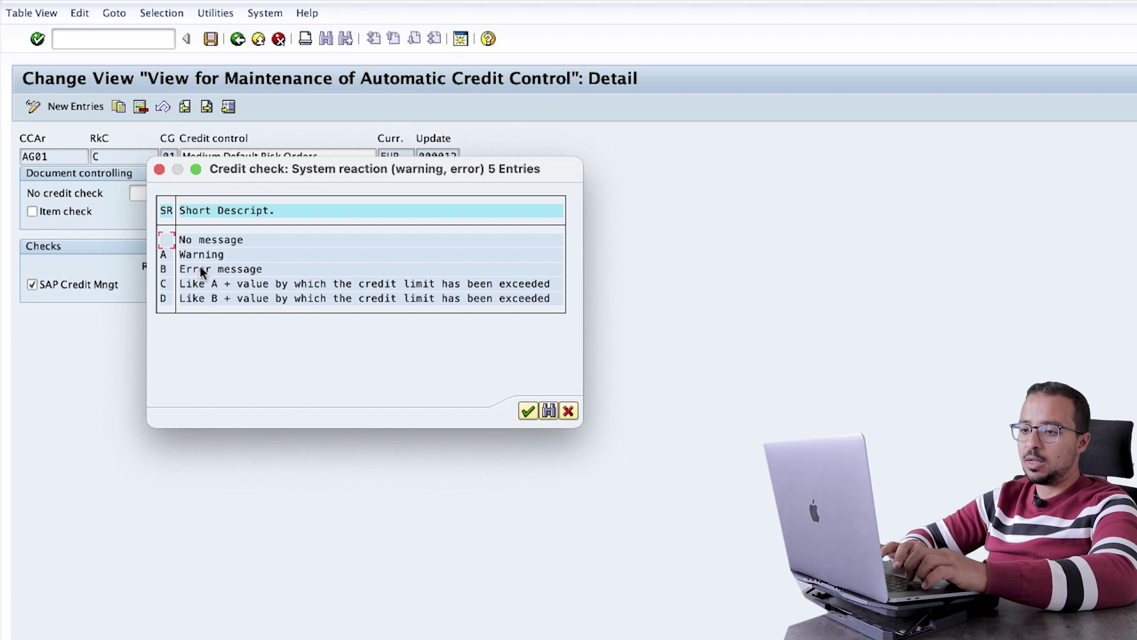
double_click(201, 270)
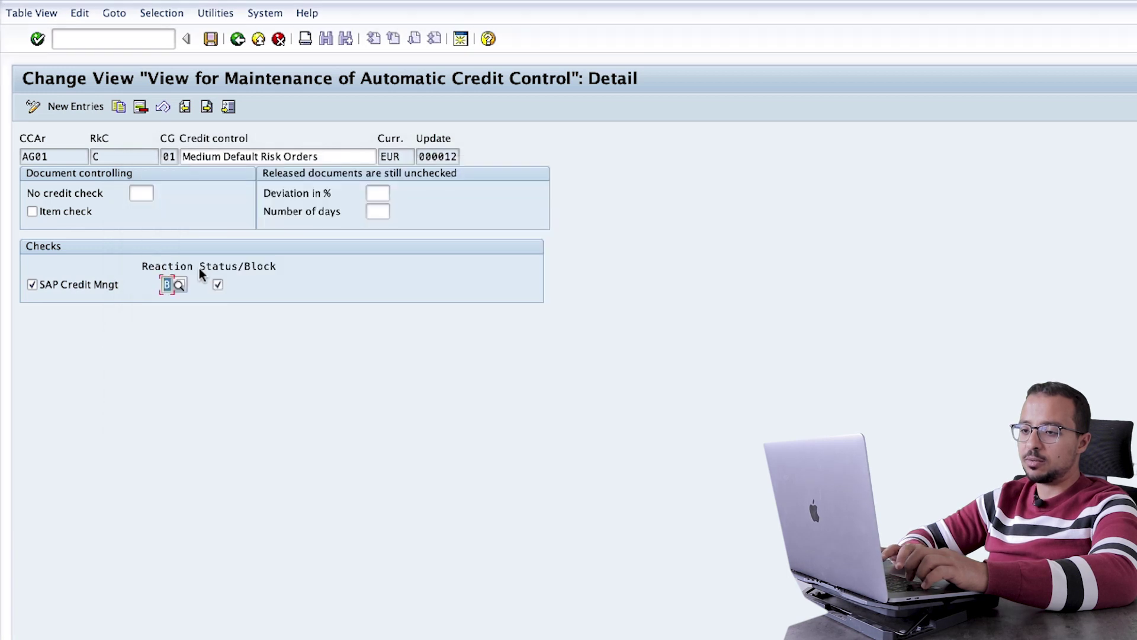
click(211, 39)
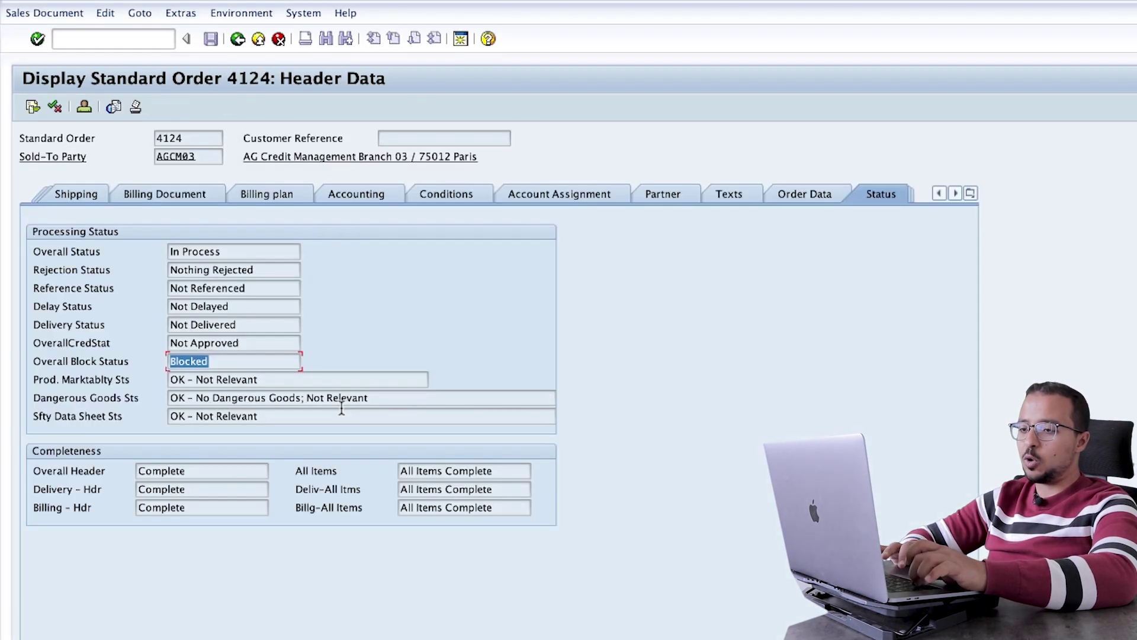
Step: Start a new sales document with /nva01
click(144, 38)
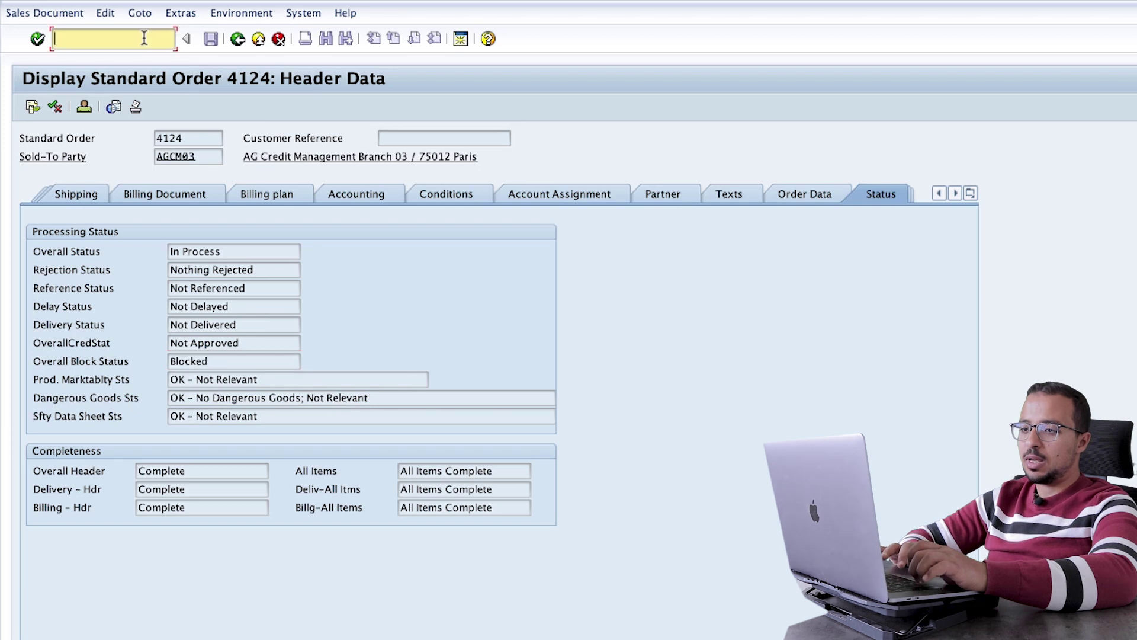
text(/nva01)
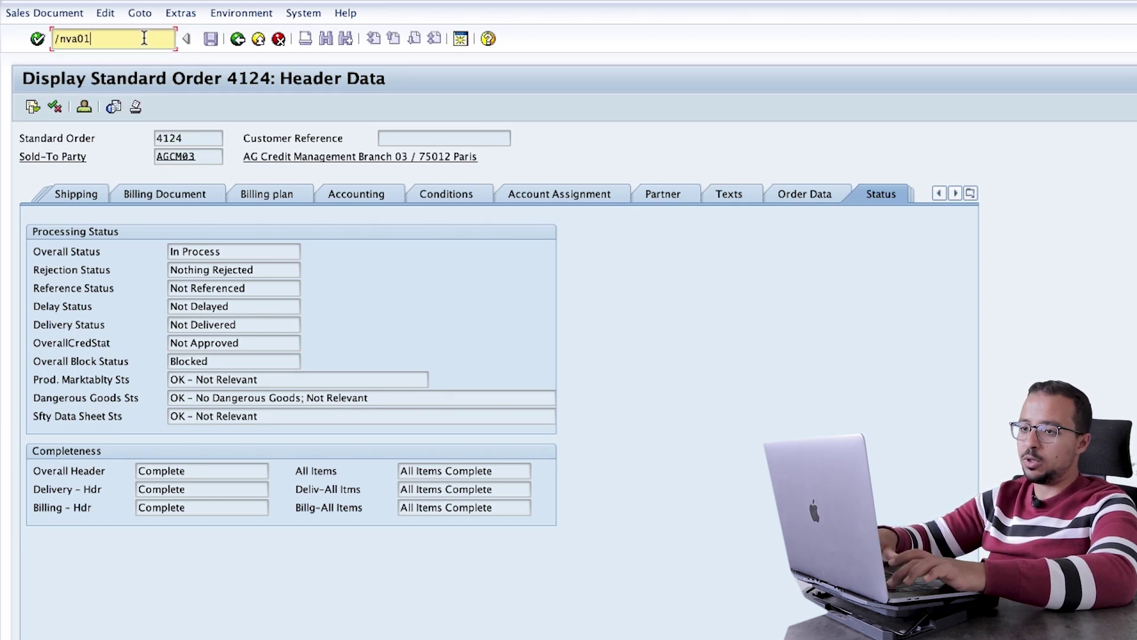
key(Return)
key(Return)
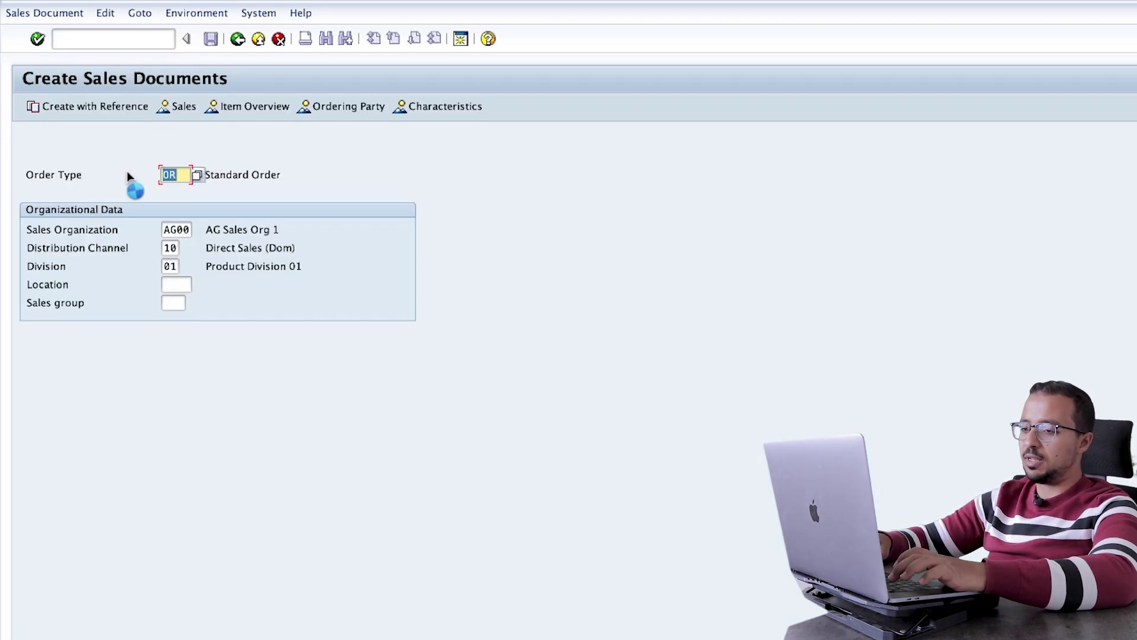
Step: Enter sold-to AGCM03 and an item of 20 PC of material FG01
text(agcm03)
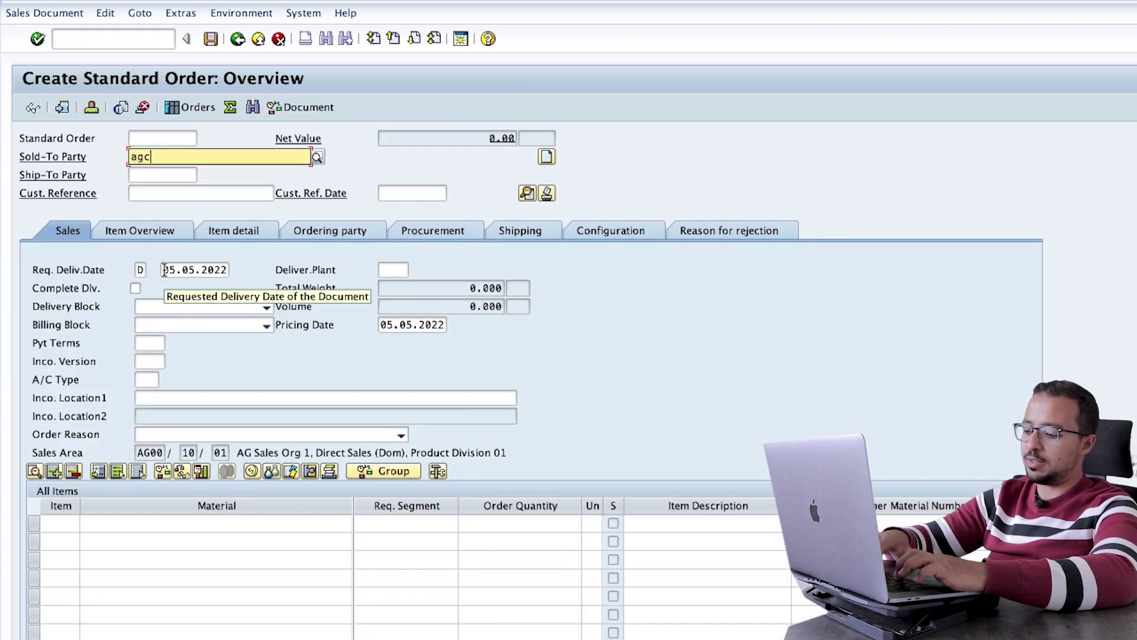
click(147, 522)
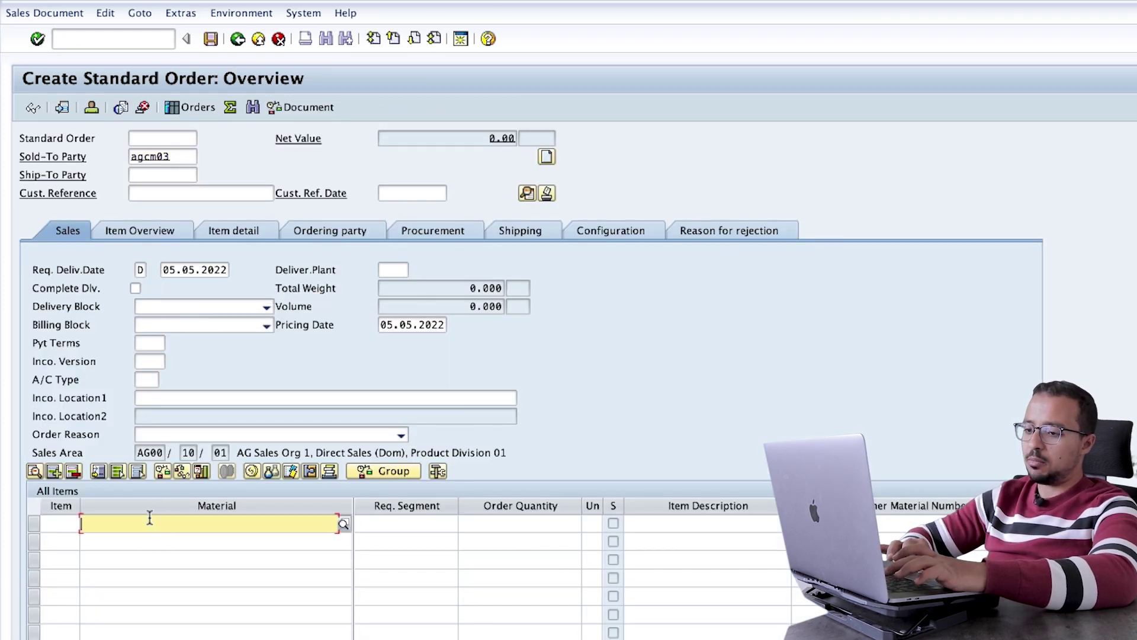
text(fg01)
key(Return)
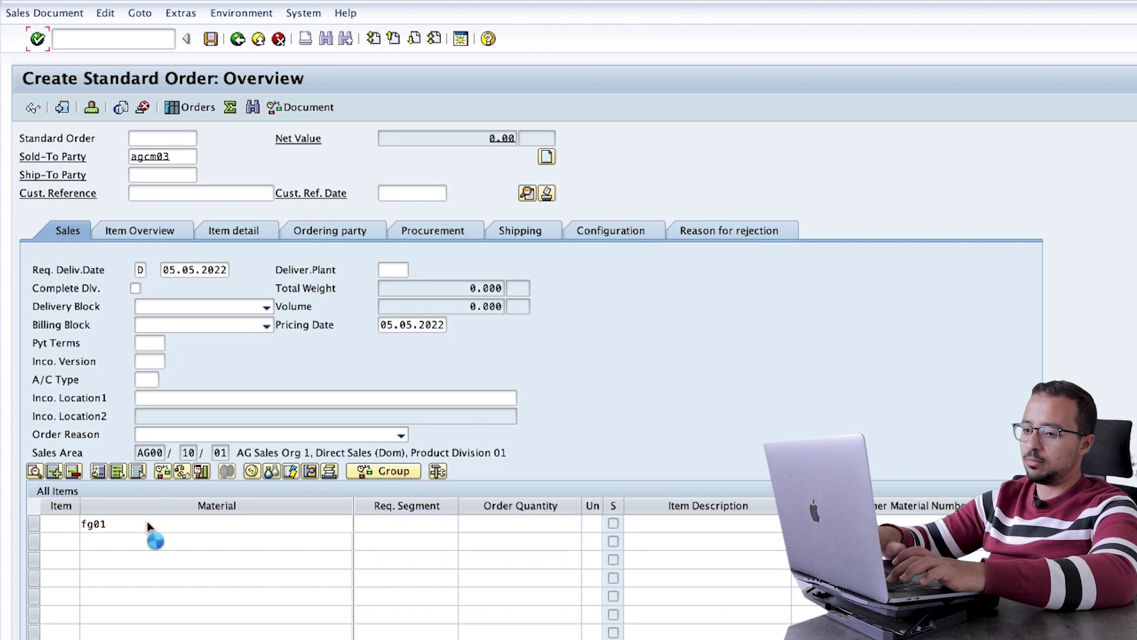
click(526, 525)
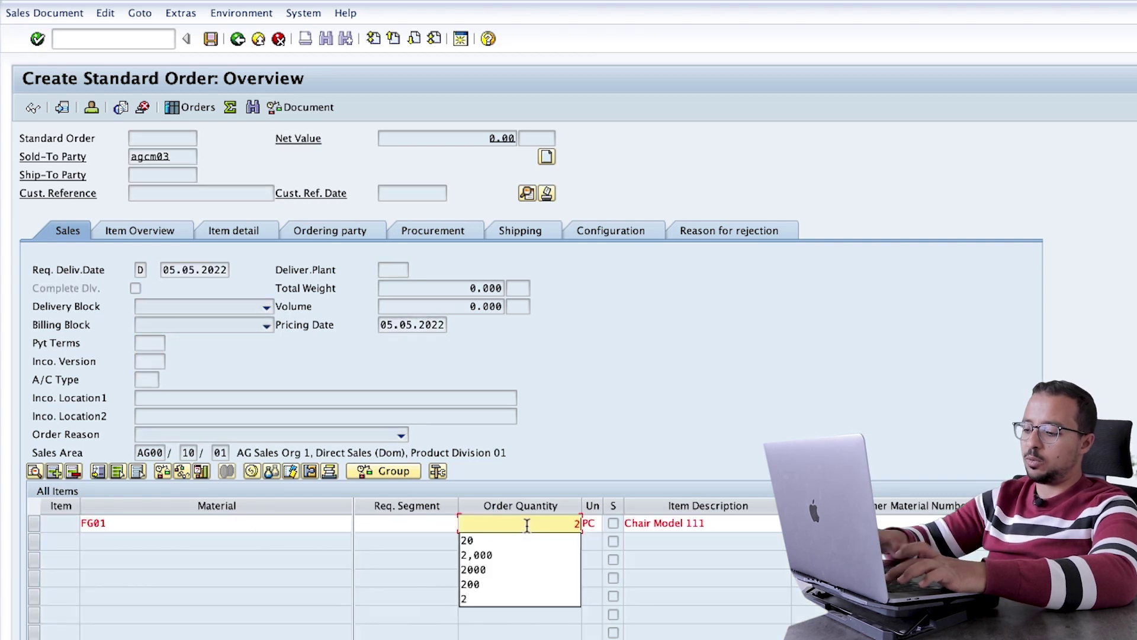
text(20)
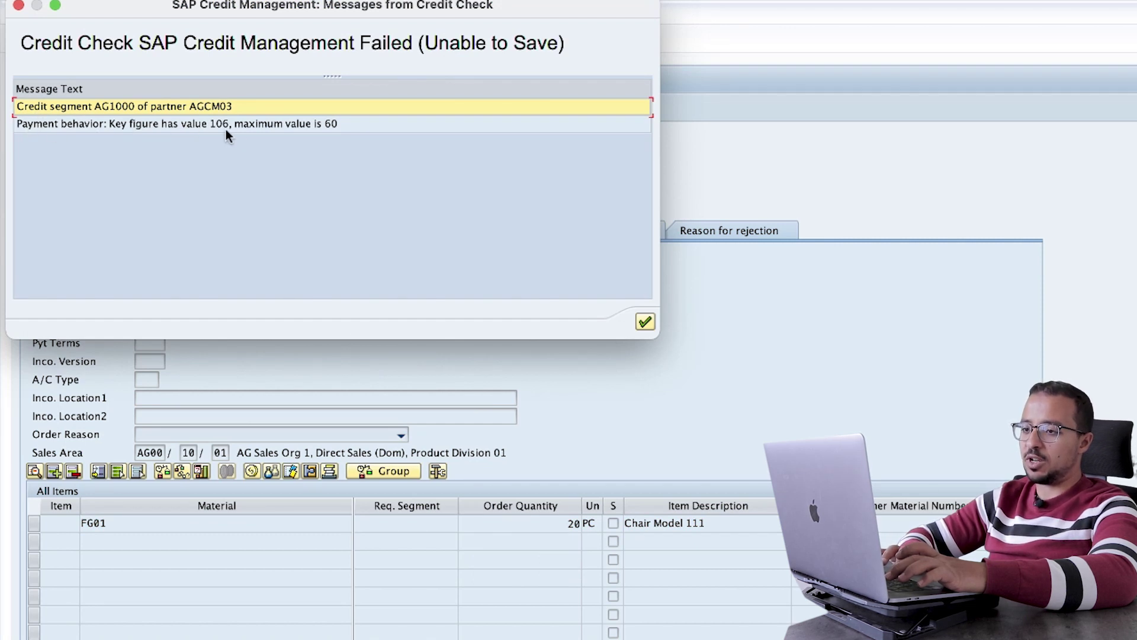
Step: Dismiss the Unable to Save failure, read the VM010 credit limit details, then close them
click(645, 321)
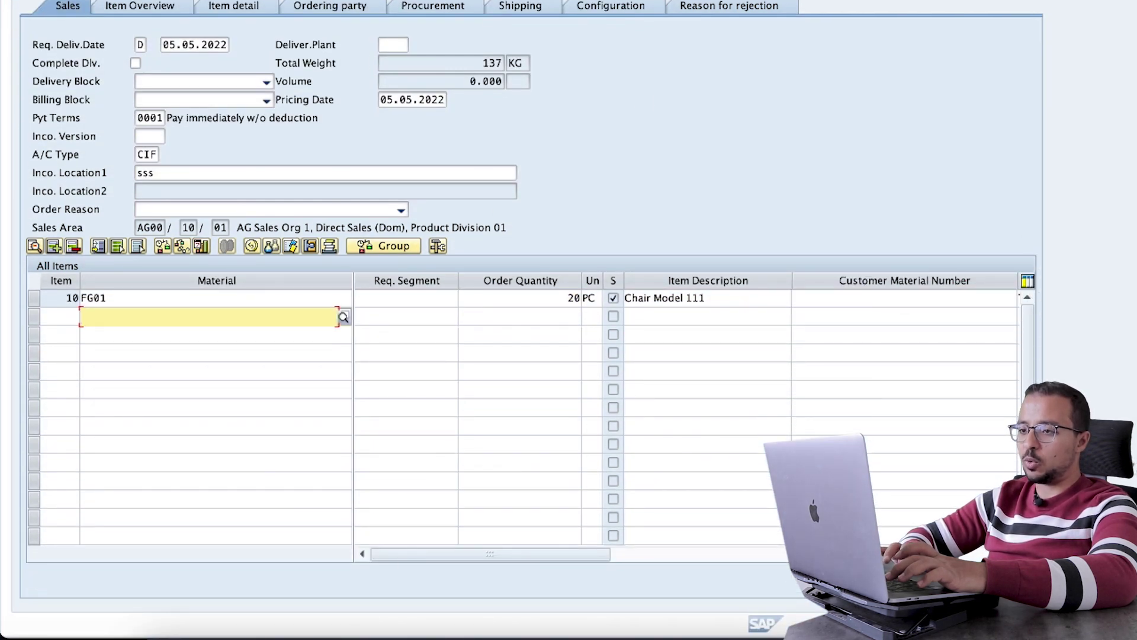
key(Return)
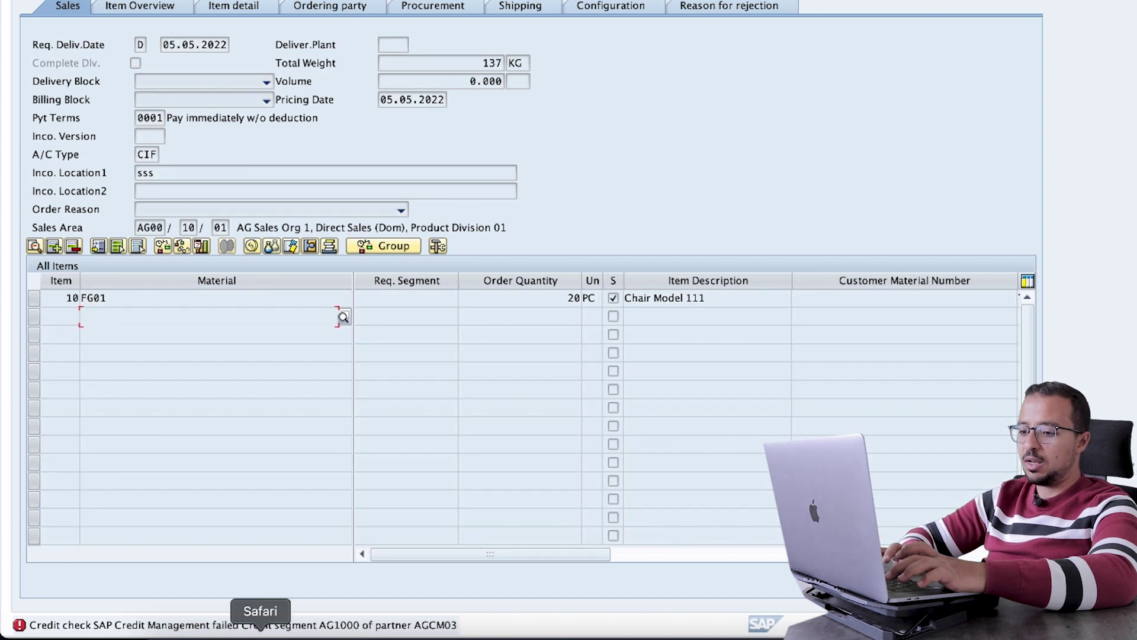
double_click(217, 627)
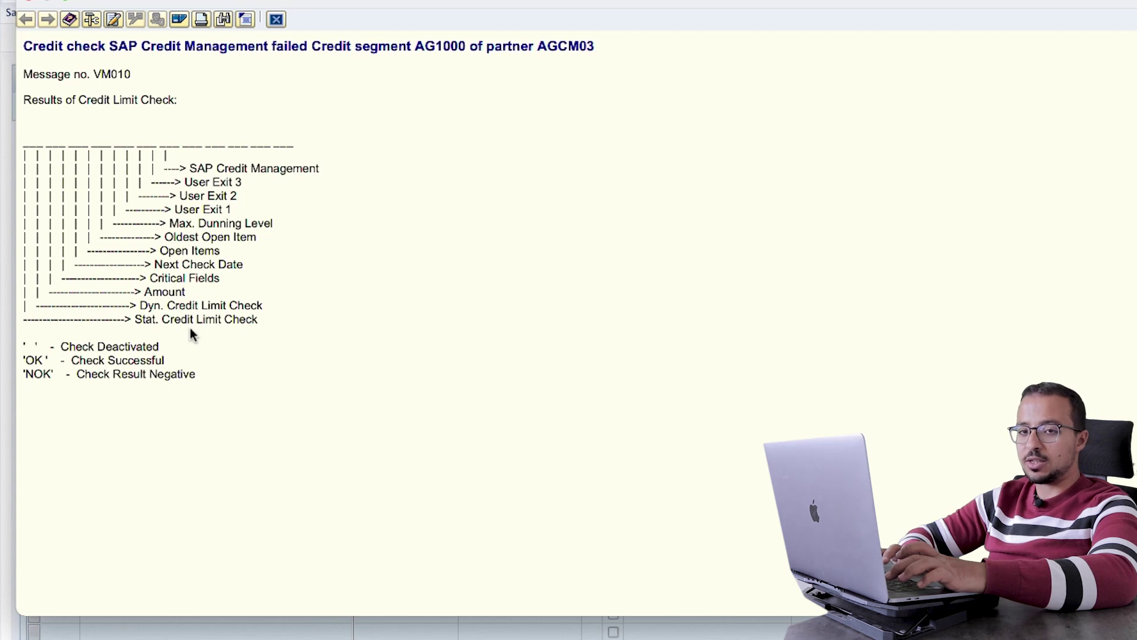
click(277, 21)
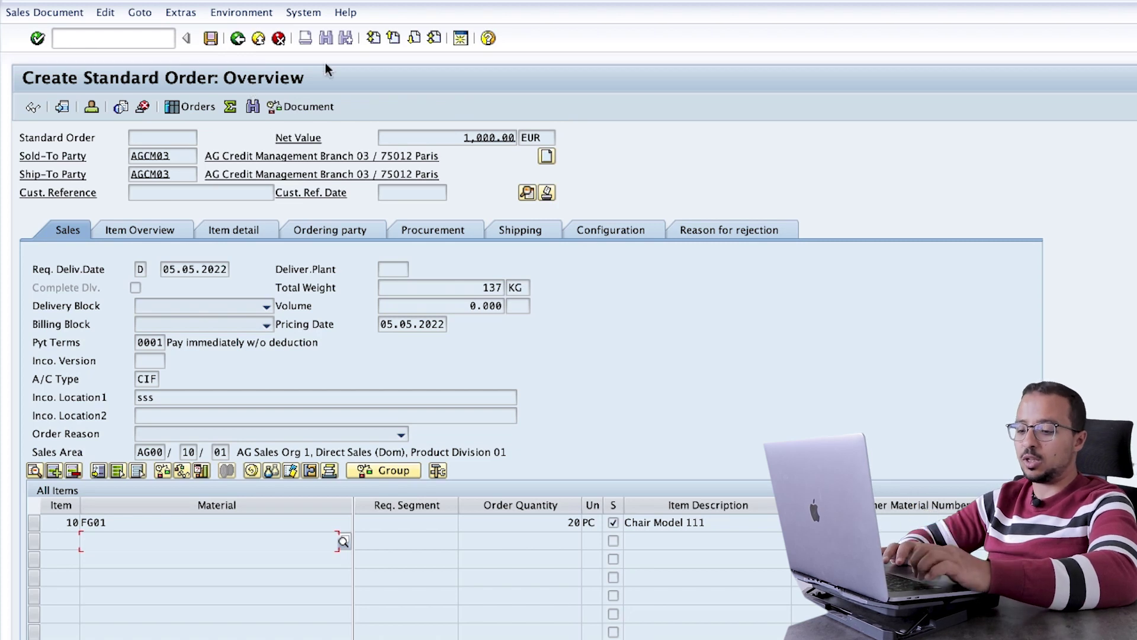
Step: Clear Status/Block for AG01/C/01 Medium Default Risk Orders, change its reaction from B to C, and save
key(super+grave)
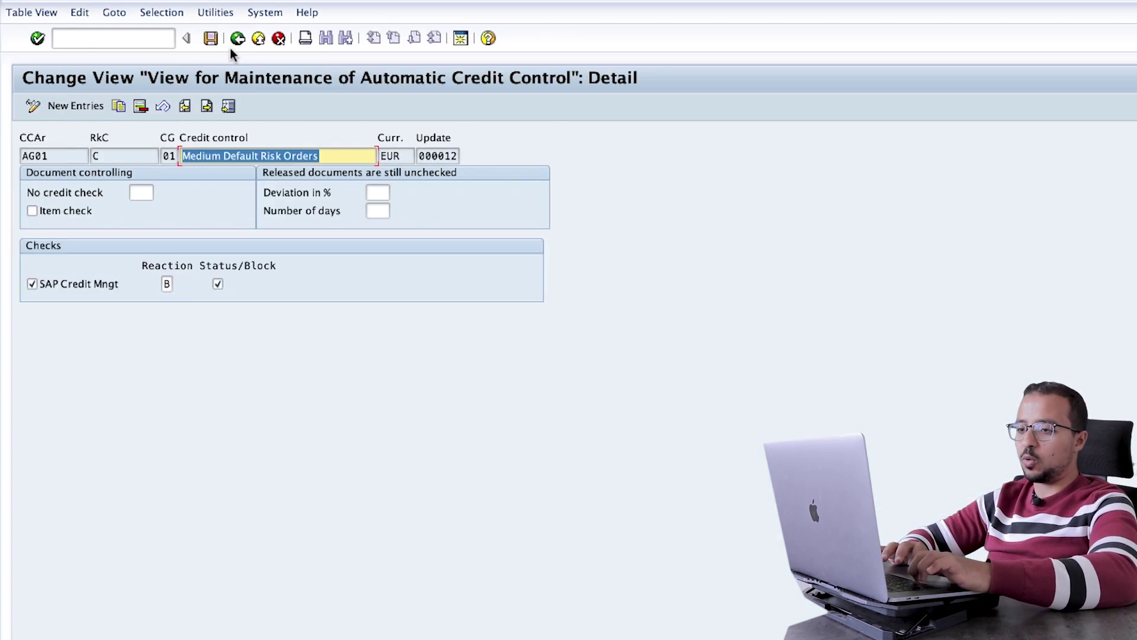
click(216, 285)
key(shift+Tab)
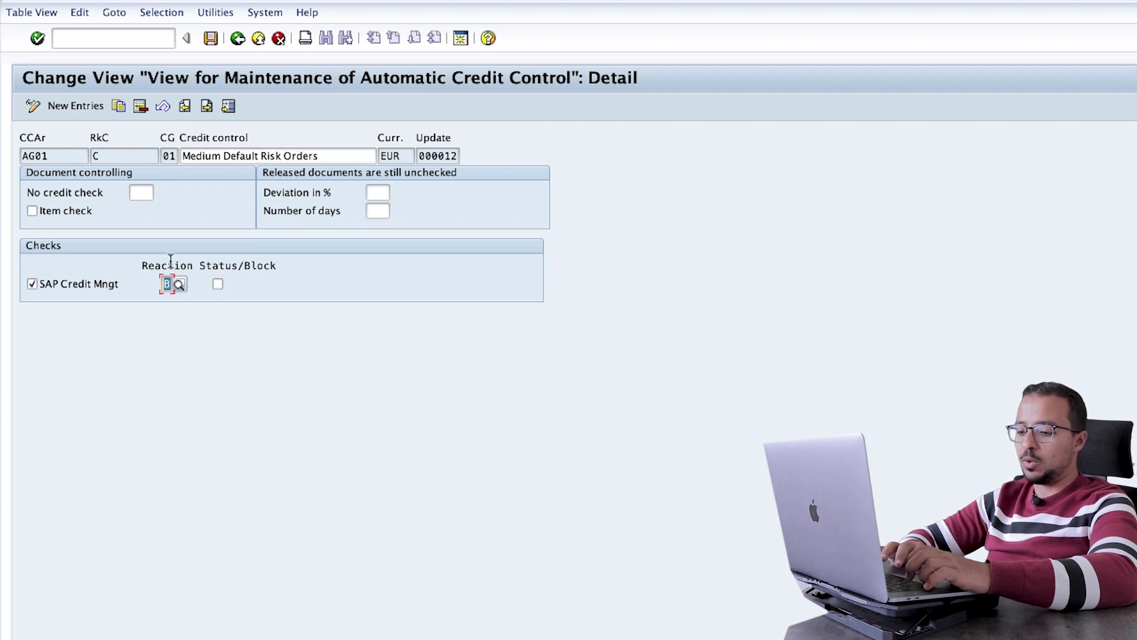
key(BackSpace)
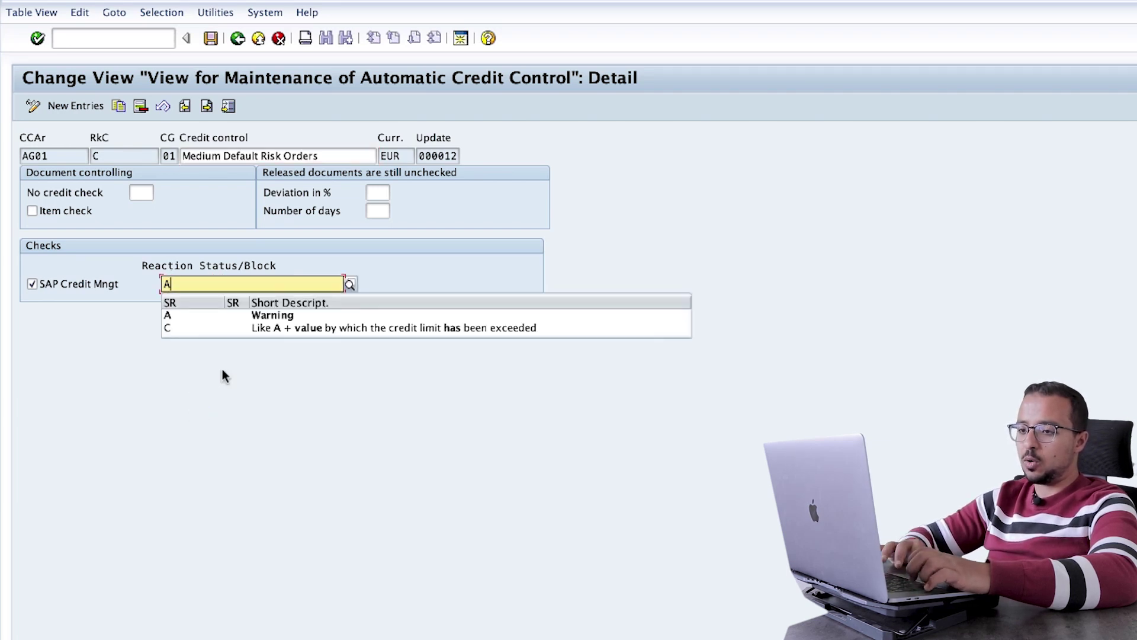
text(B)
key(Return)
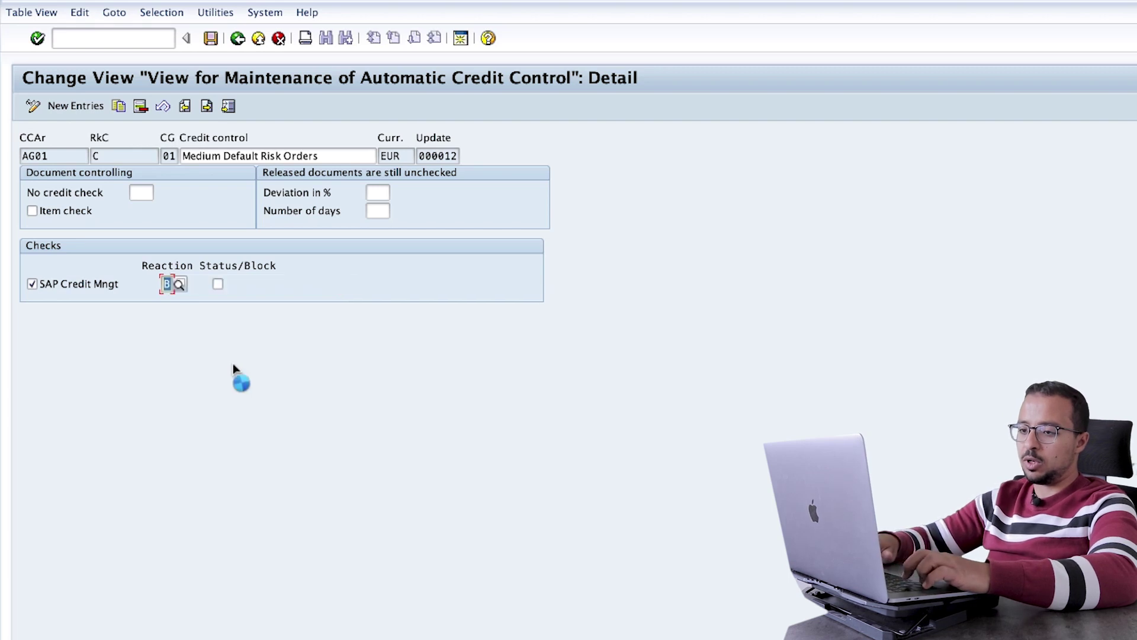
text(C)
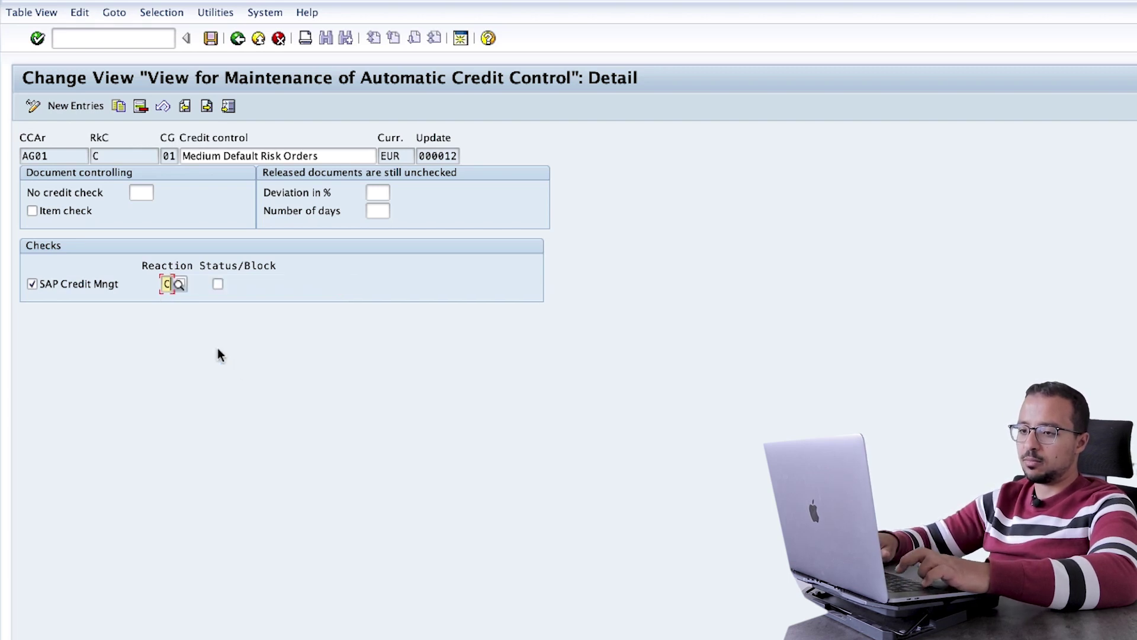
click(211, 37)
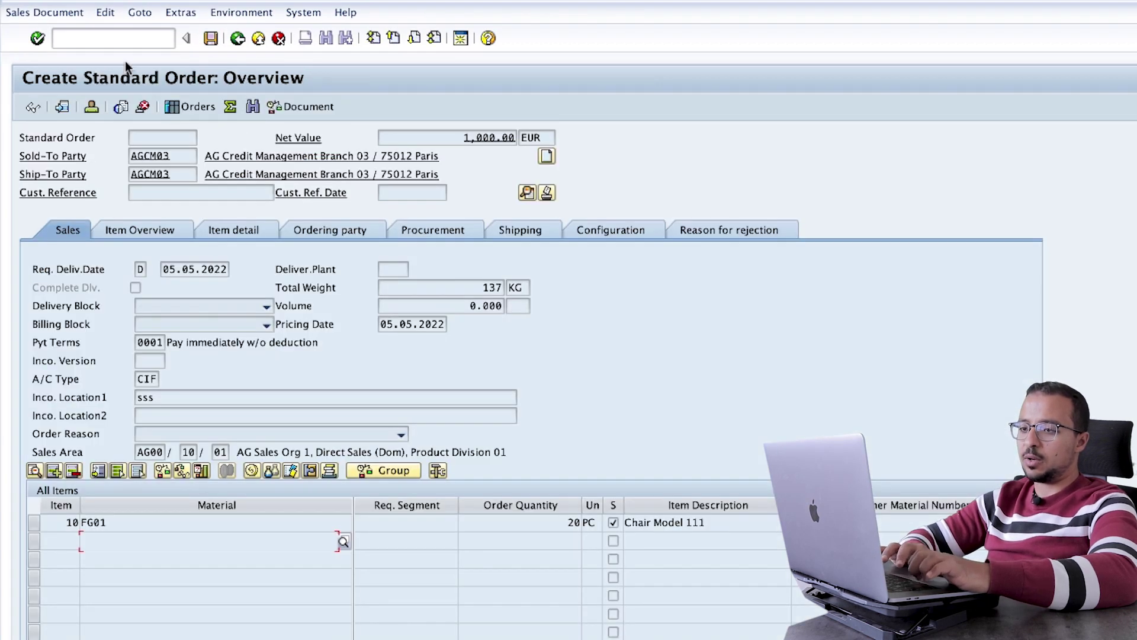
Step: Rerun /nva01 and save the 20 PC FG01 order, accepting the credit check warning
click(122, 39)
text(/nva01)
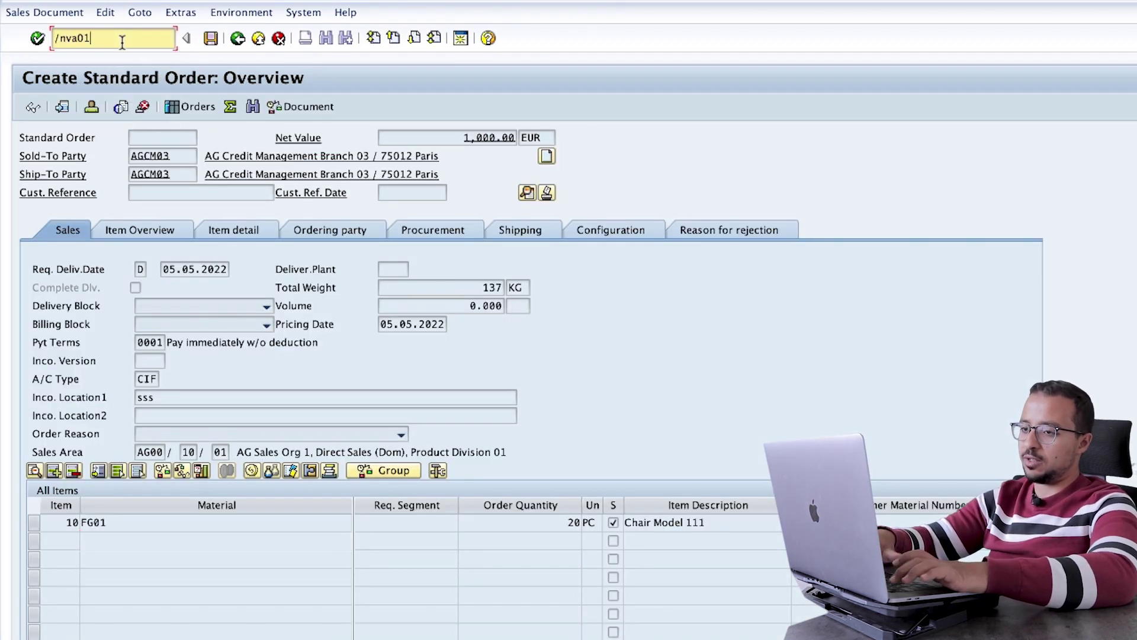
key(Return)
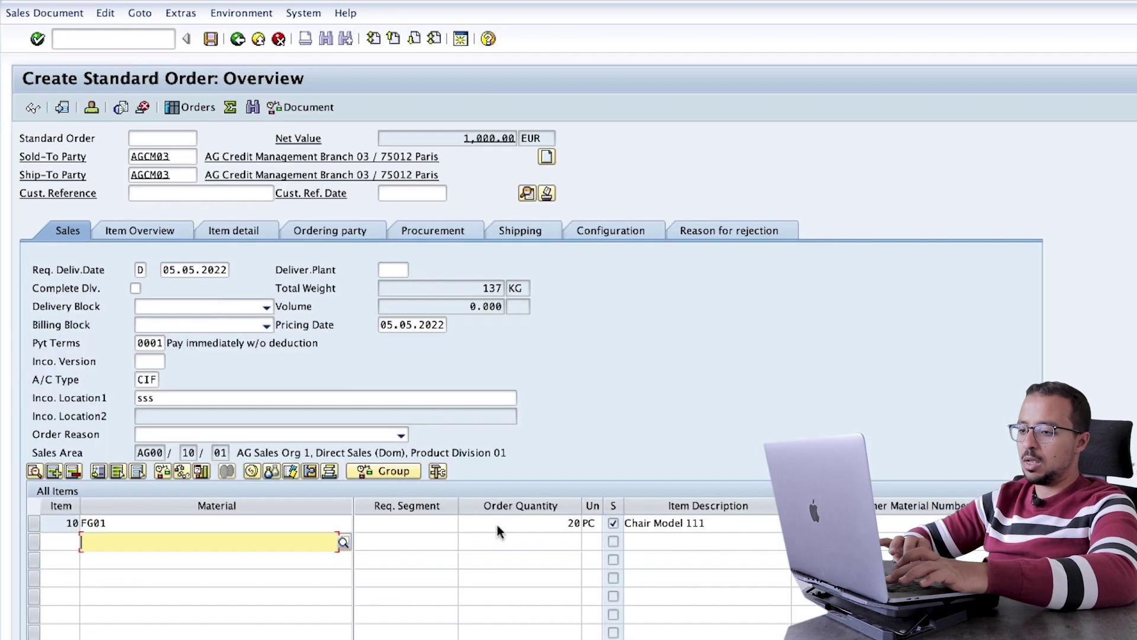
click(211, 38)
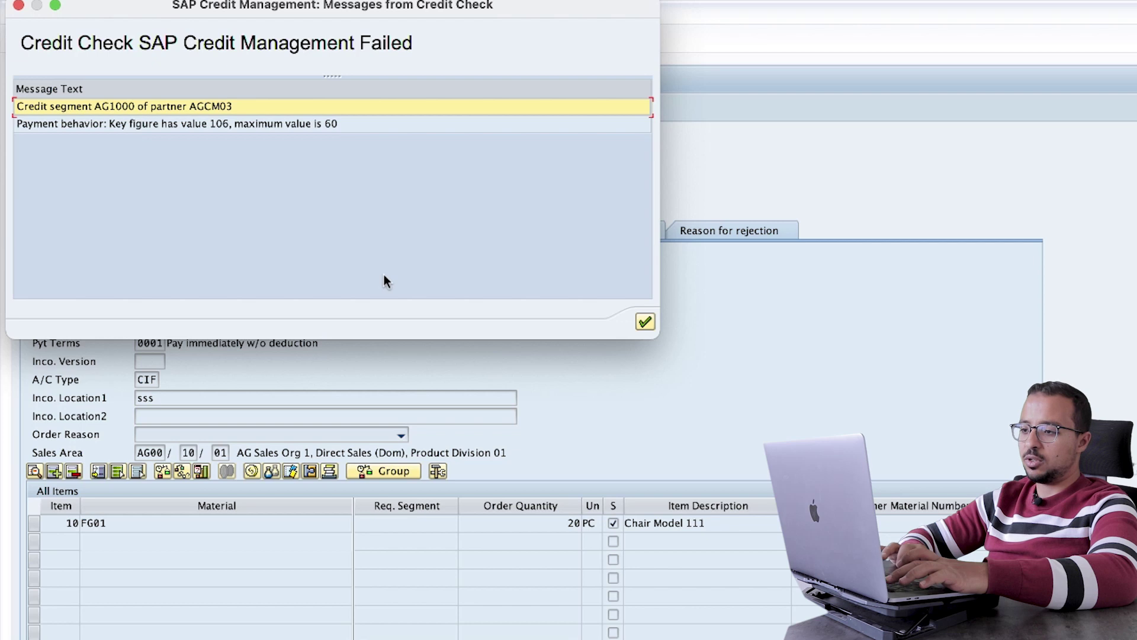
click(646, 322)
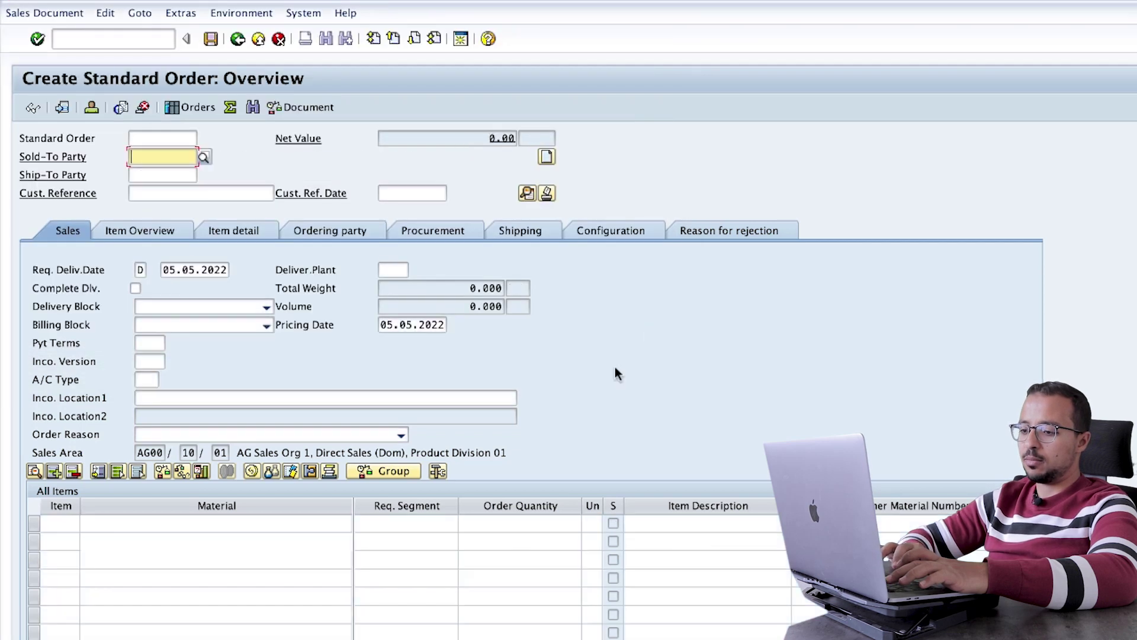
Step: Display the saved sales order 4125 and its header data
click(58, 13)
click(58, 69)
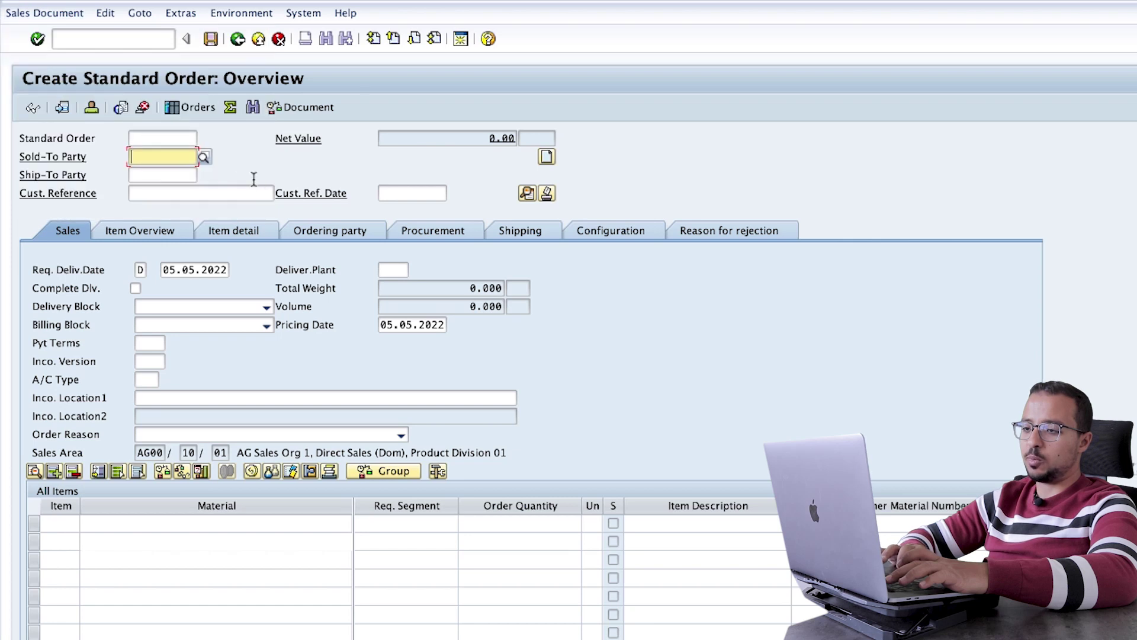
click(521, 197)
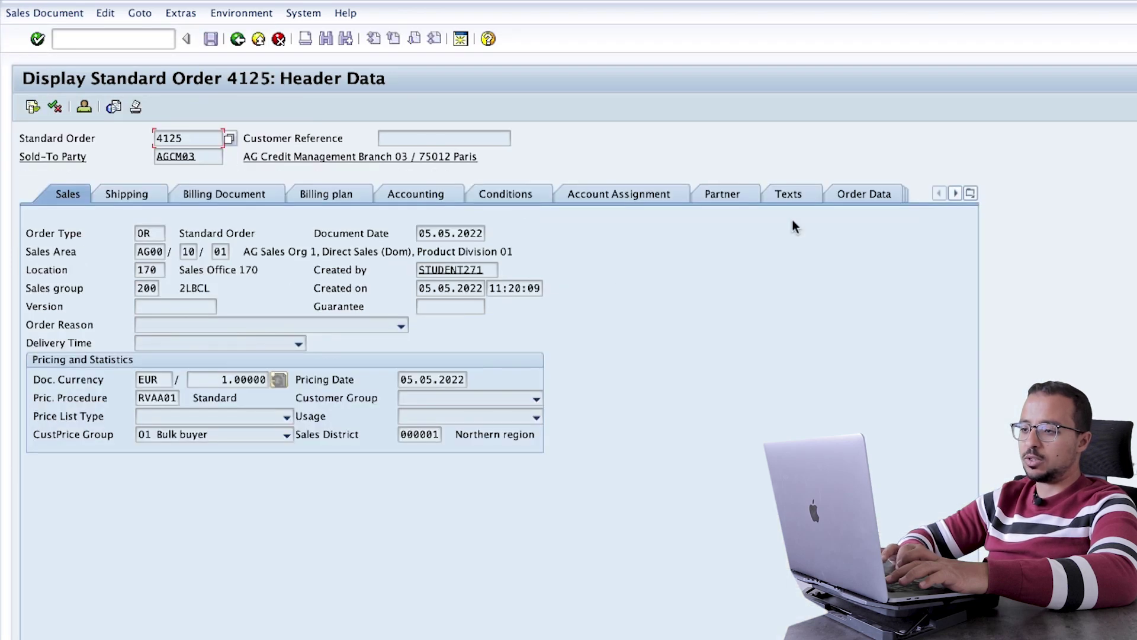
Step: Show order 4125's Status tab, highlighting credit status Not Performed and block status Not Blocked
click(954, 196)
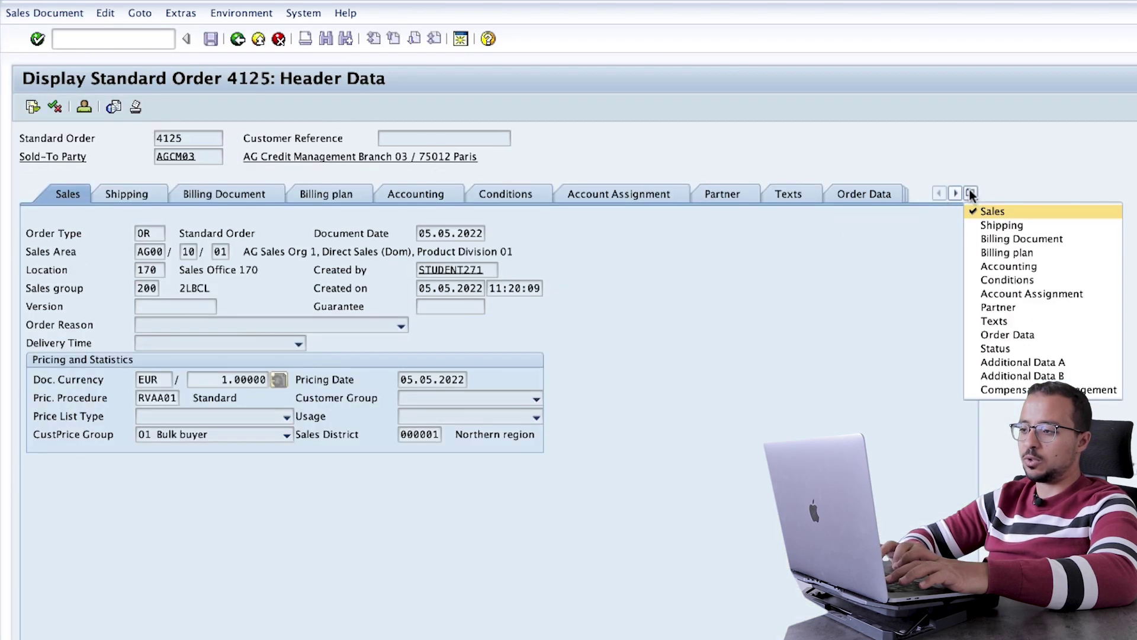
click(1005, 343)
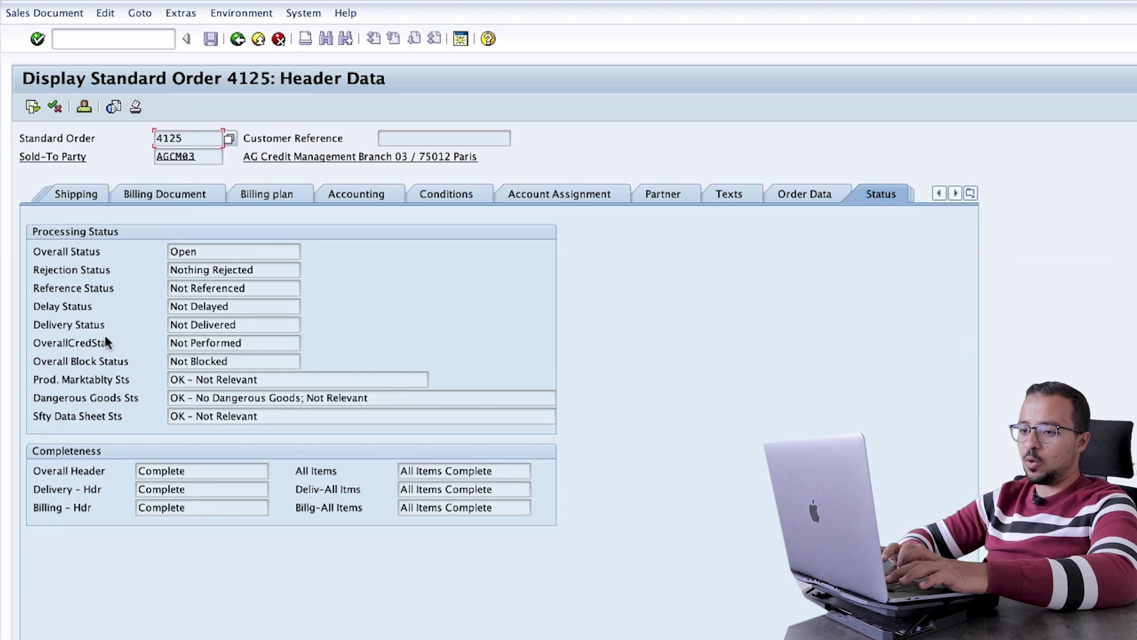
drag(247, 346, 170, 344)
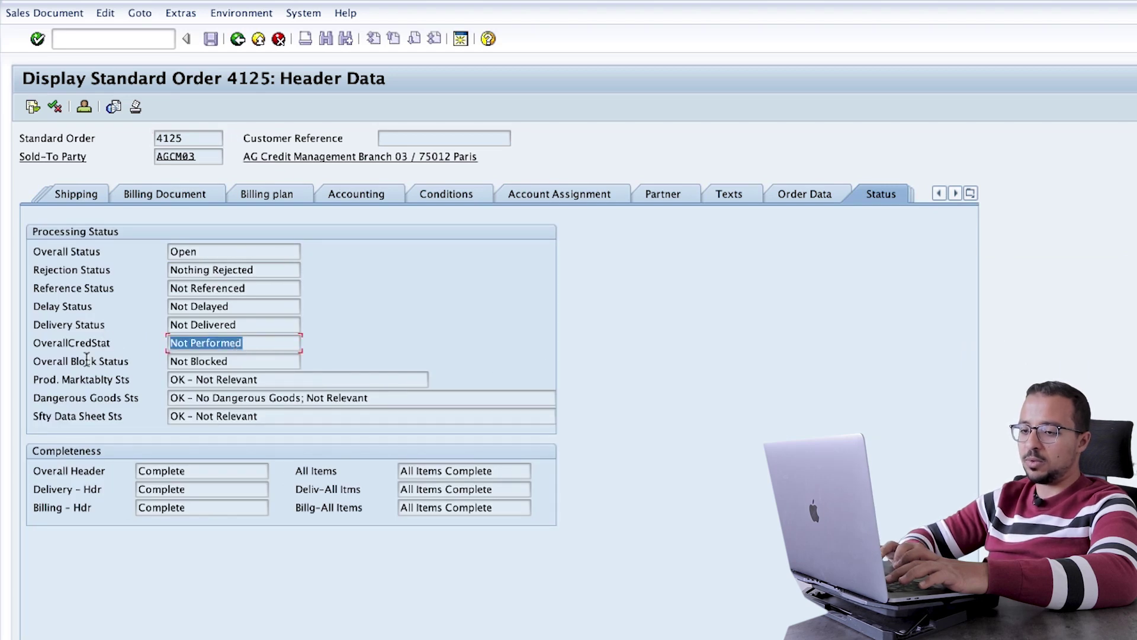
drag(247, 364, 147, 360)
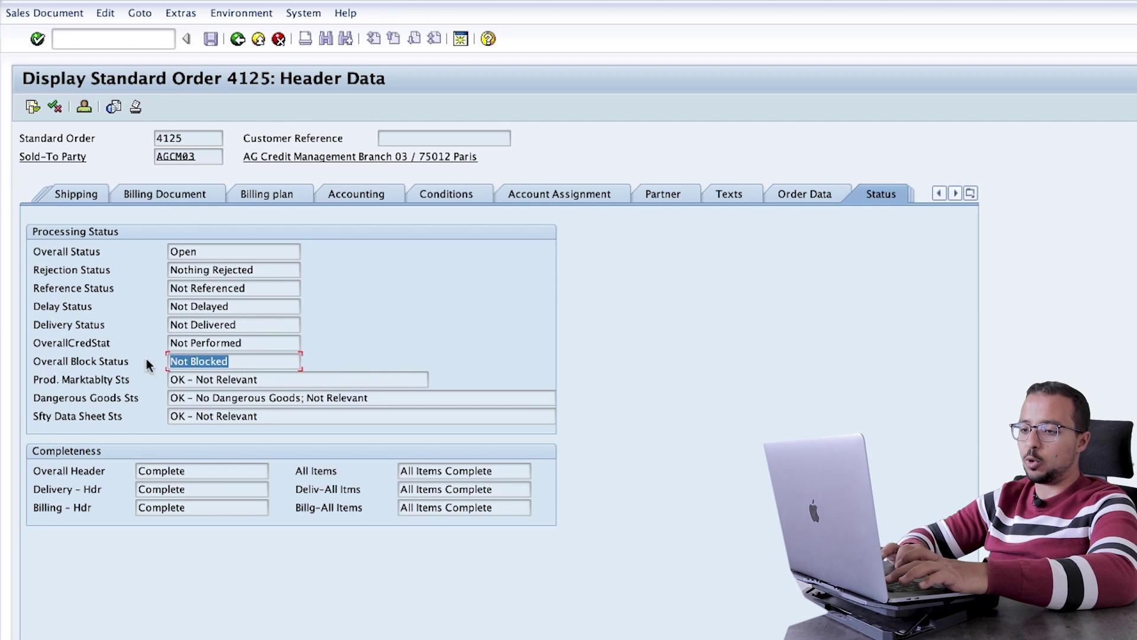